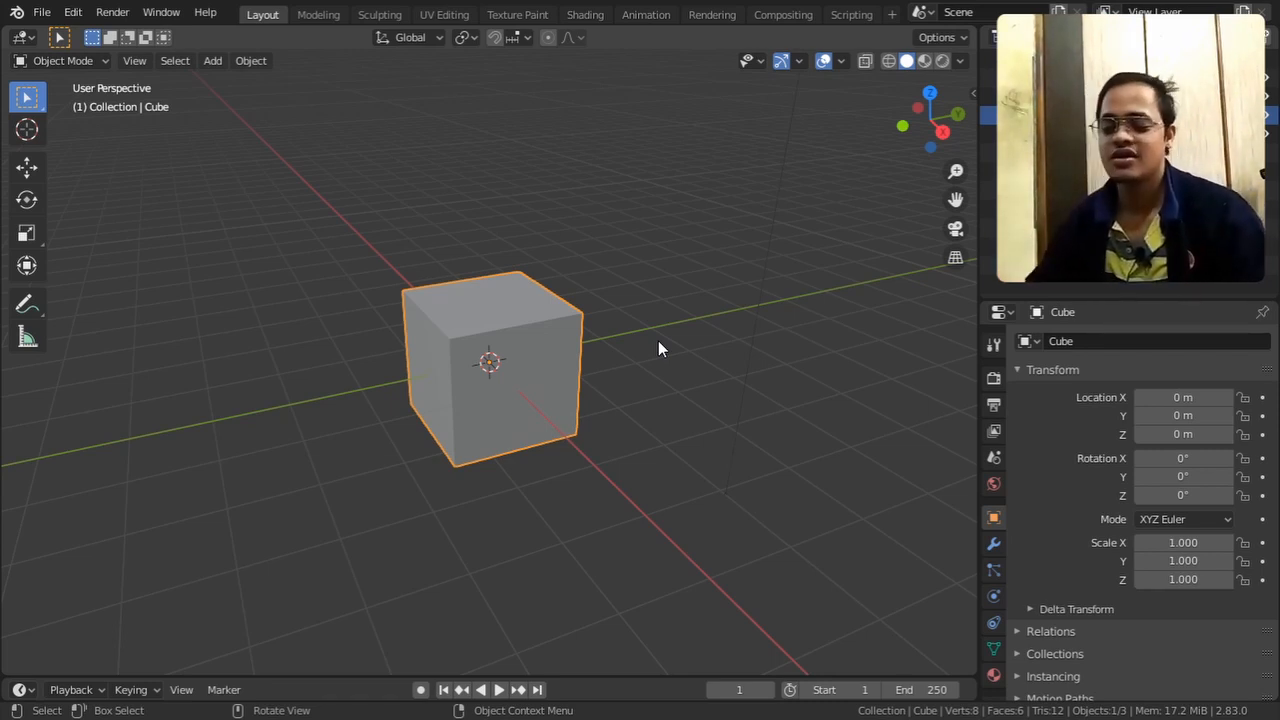
Switch the default cube from Object Mode to Edit Mode, toggling between the two modes several times.
{"action": "left_click", "coordinate": [92, 64]}
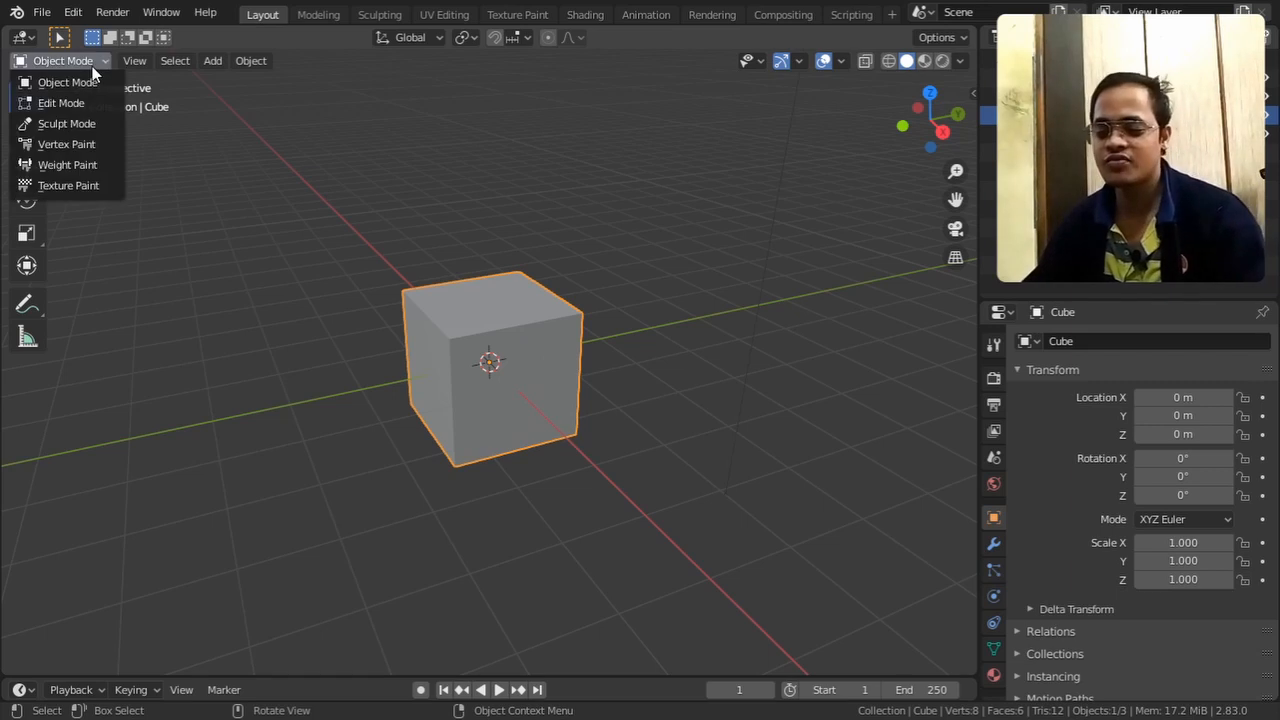
{"action": "left_click", "coordinate": [85, 100]}
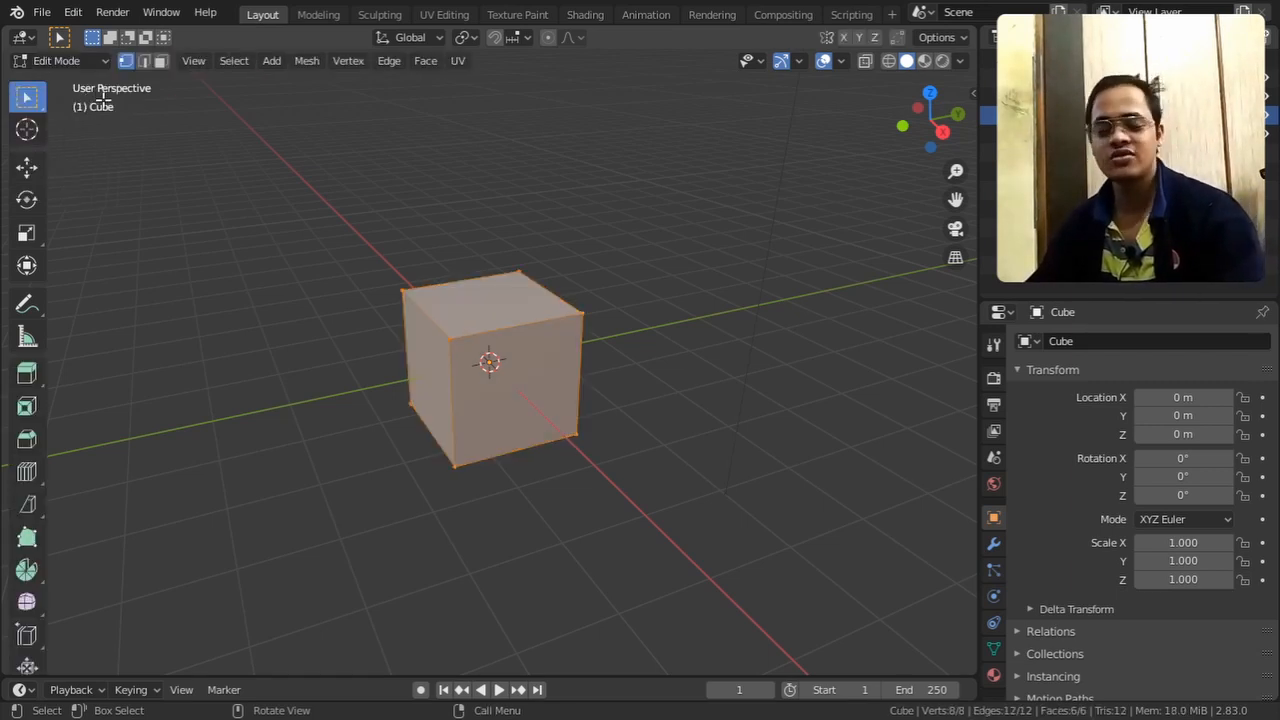
{"action": "key", "text": "Tab"}
{"action": "key", "text": "Tab"}
{"action": "key", "text": "Tab"}
{"action": "key", "text": "Tab"}
{"action": "key", "text": "Tab"}
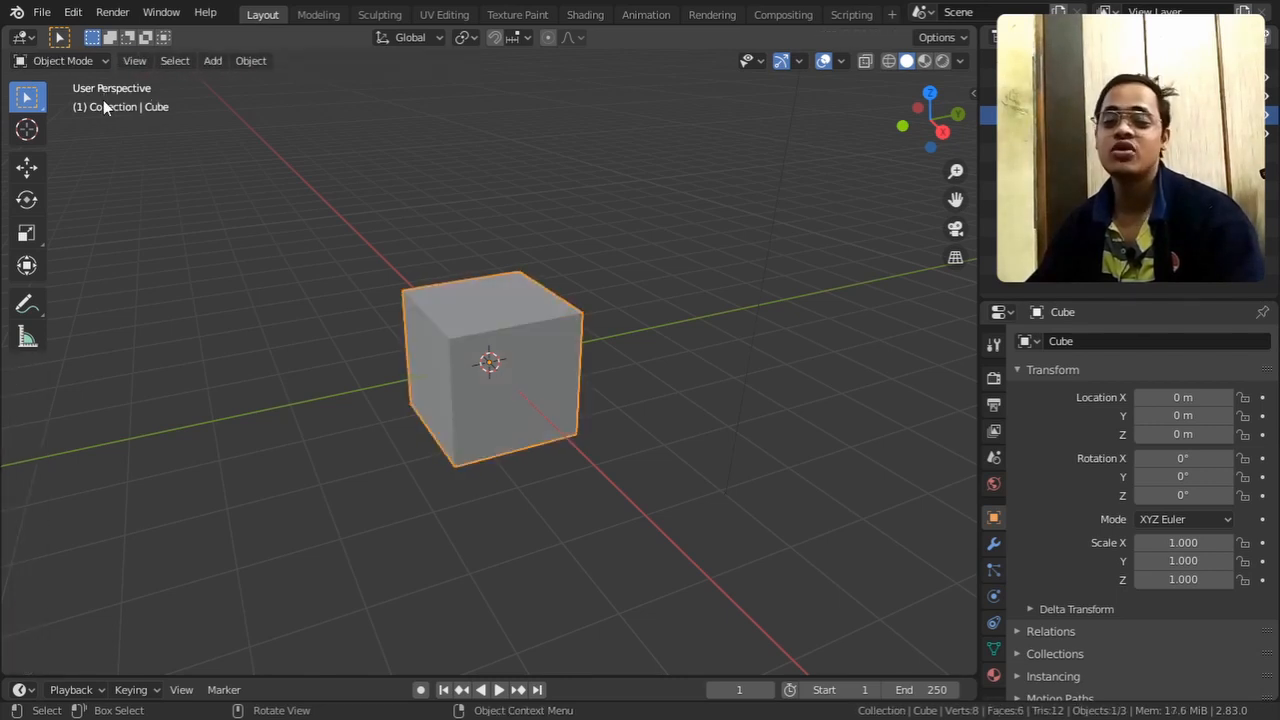
{"action": "key", "text": "Tab"}
{"action": "key", "text": "Tab"}
{"action": "key", "text": "Tab"}
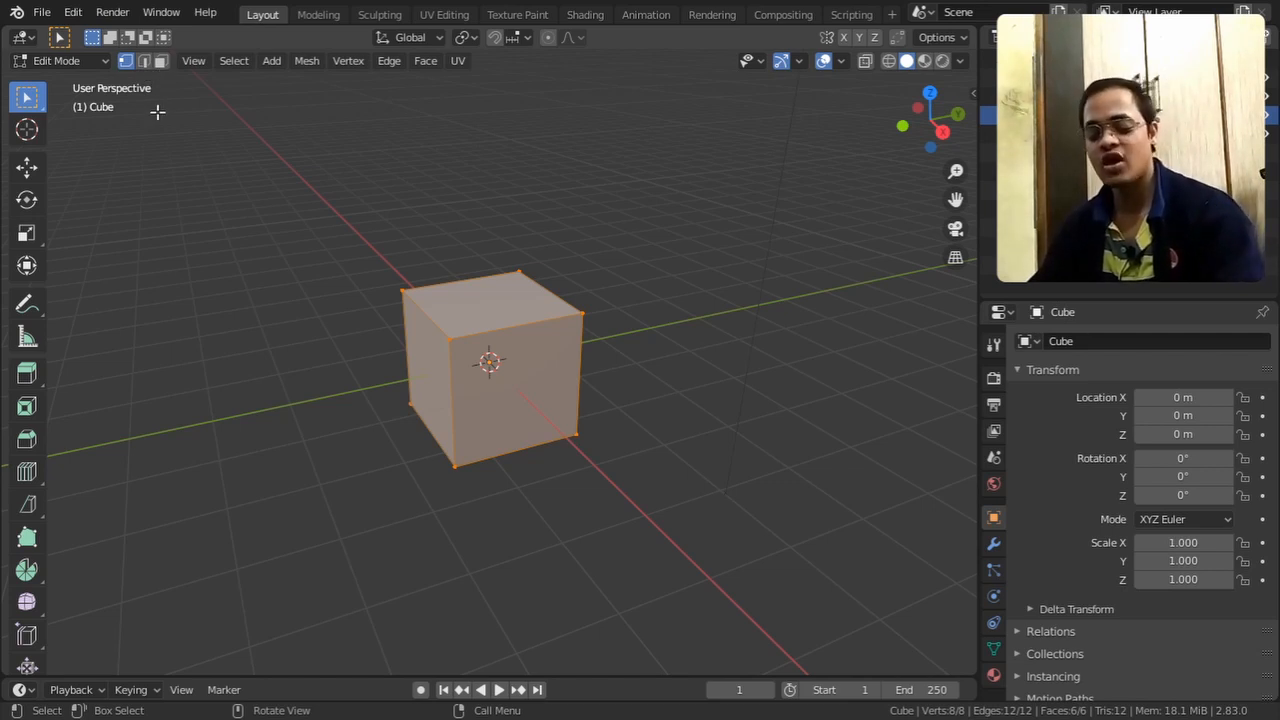
Cycle the mesh selection mode through edge and face, then return to vertex selection.
{"action": "key", "text": "2"}
{"action": "key", "text": "3"}
{"action": "key", "text": "1"}
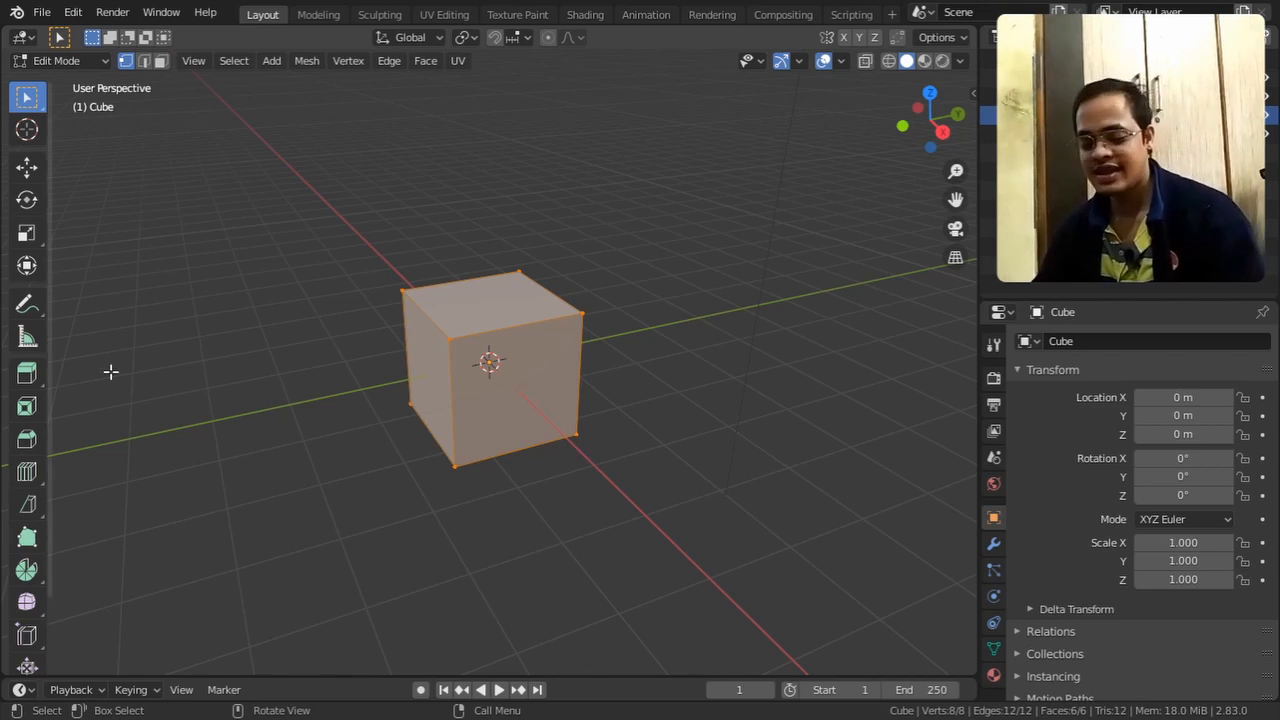
Bisect the fully selected cube with a slightly slanted cut line running across its front and side faces.
{"action": "left_click", "coordinate": [40, 508]}
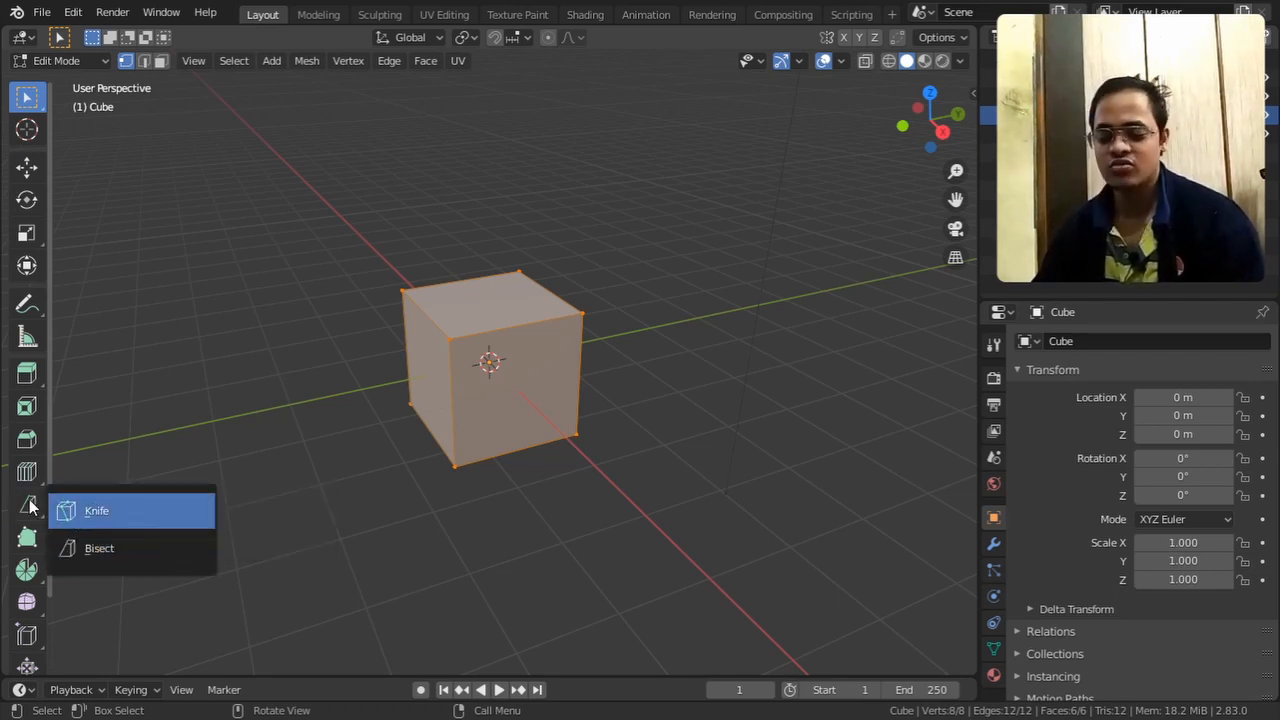
{"action": "left_click", "coordinate": [26, 510]}
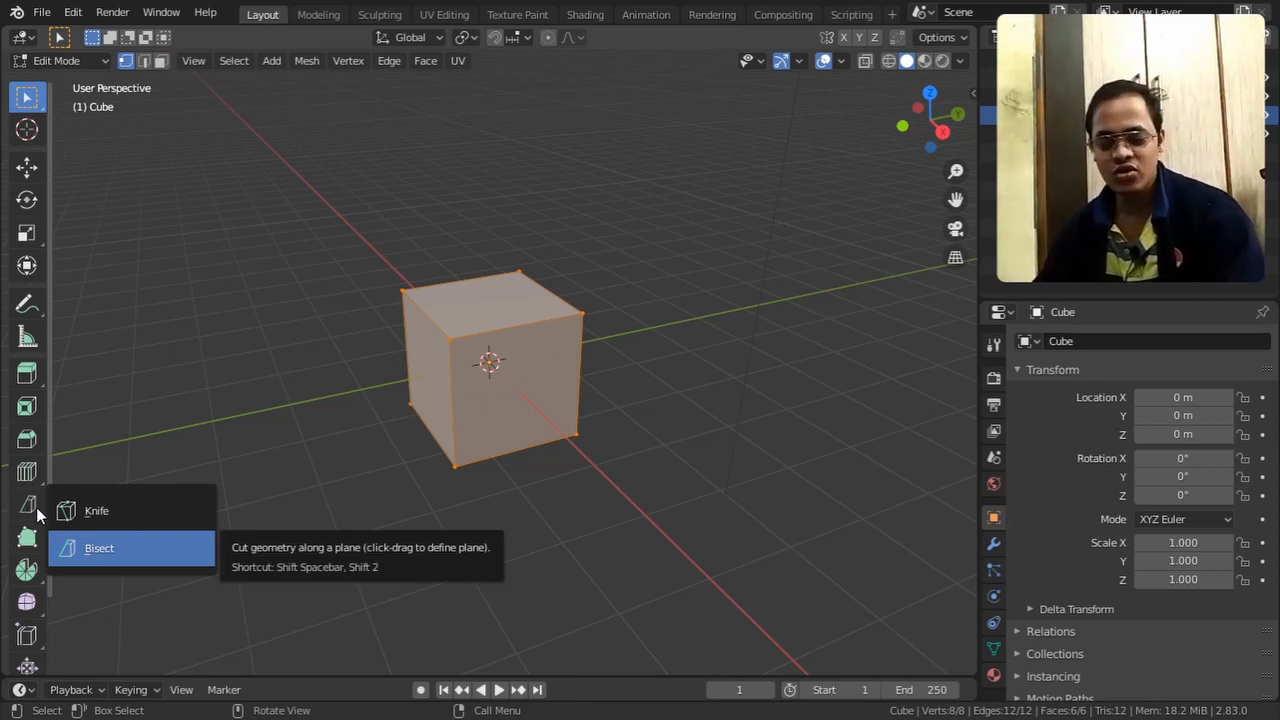
{"action": "left_click", "coordinate": [97, 553]}
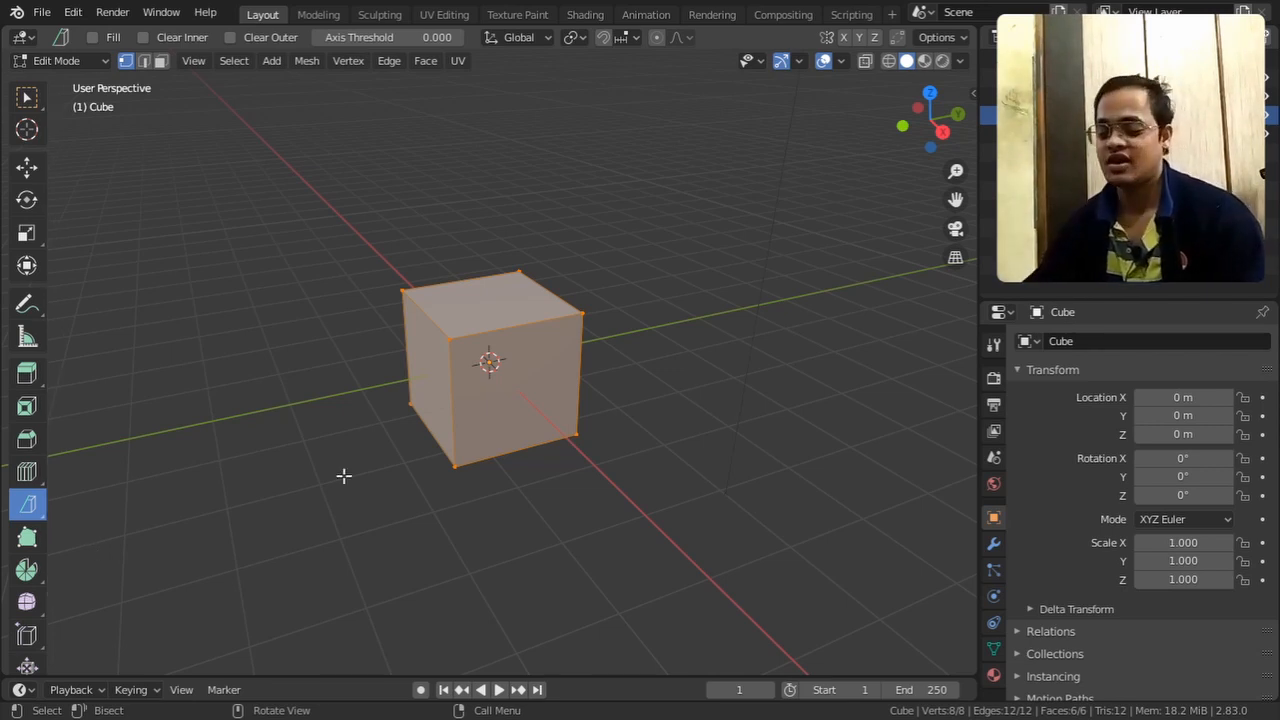
{"action": "middle_click_drag", "start_coordinate": [422, 524], "coordinate": [524, 528]}
{"action": "scroll", "coordinate": [491, 503], "scroll_direction": "up", "scroll_amount": 2}
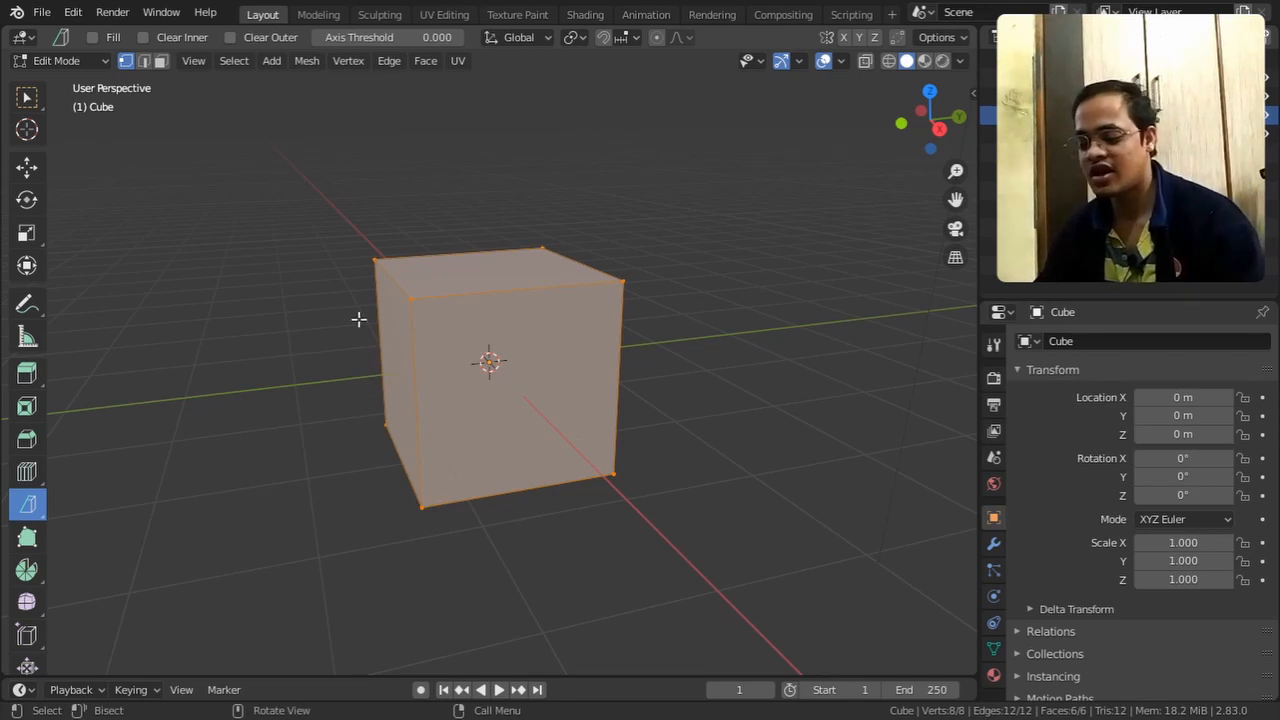
{"action": "left_click_drag", "start_coordinate": [353, 318], "coordinate": [690, 411]}
{"action": "middle_click_drag", "start_coordinate": [706, 463], "coordinate": [586, 443]}
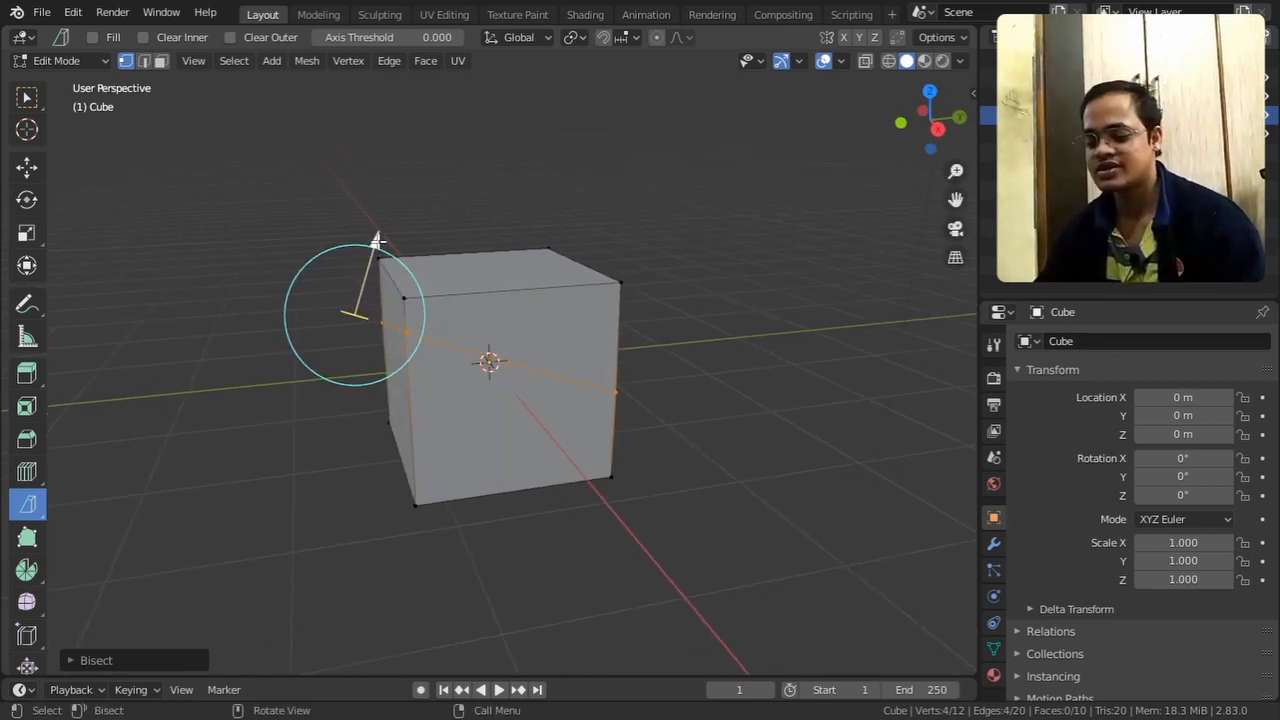
Shift the cube's bisect plane along its normal and rotate it to a steeper diagonal with the plane gizmo.
{"action": "left_click_drag", "start_coordinate": [375, 238], "coordinate": [414, 289]}
{"action": "scroll", "coordinate": [416, 311], "scroll_direction": "up", "scroll_amount": 2}
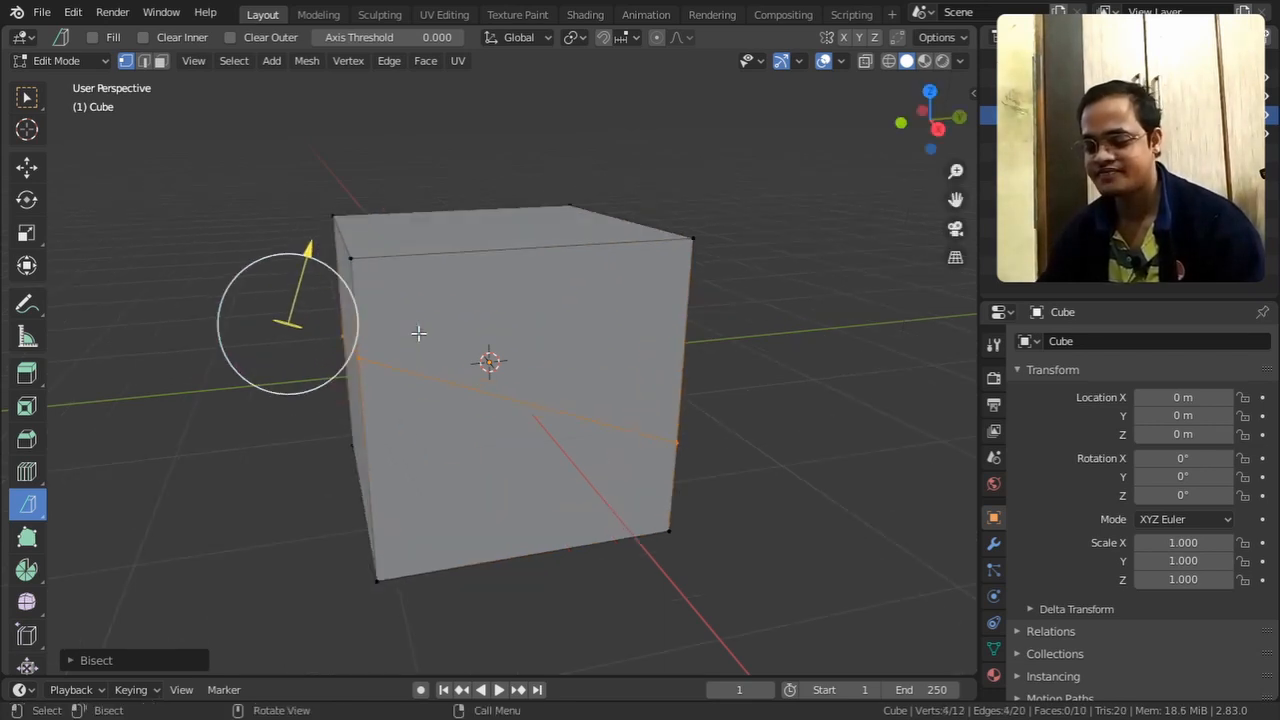
{"action": "scroll", "coordinate": [418, 333], "scroll_direction": "down", "scroll_amount": 2}
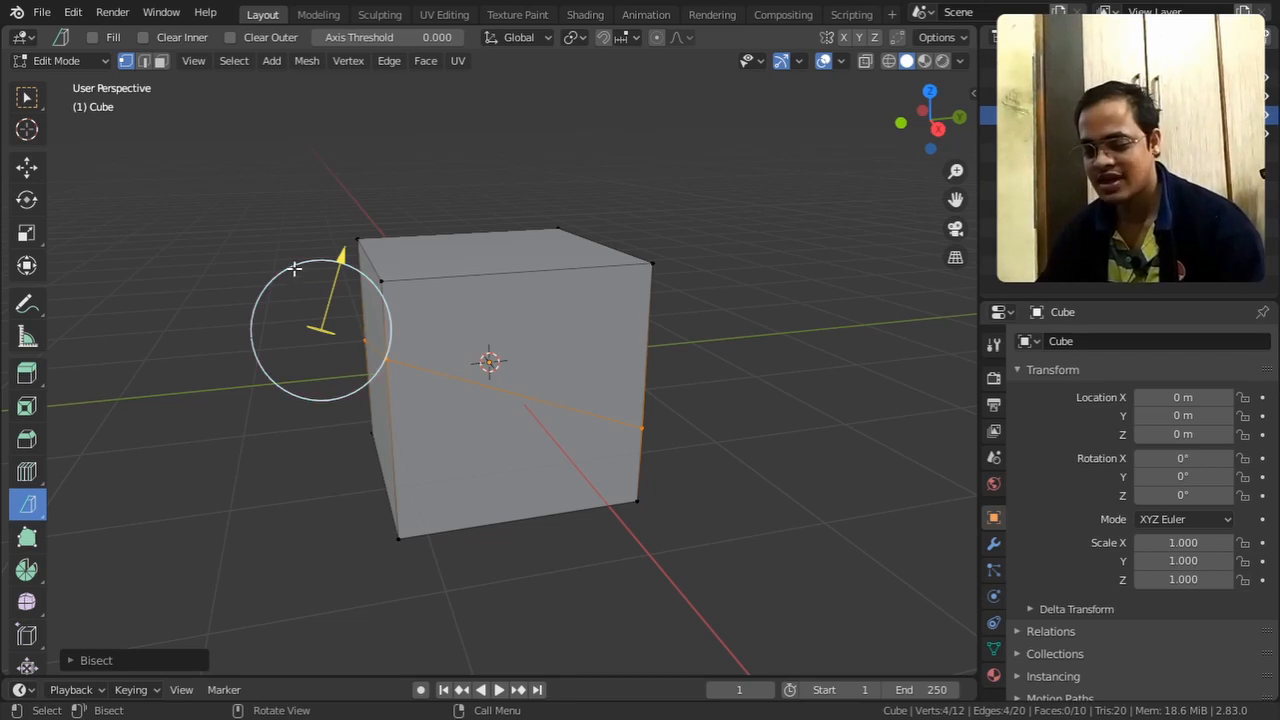
{"action": "left_click_drag", "start_coordinate": [295, 268], "coordinate": [248, 304]}
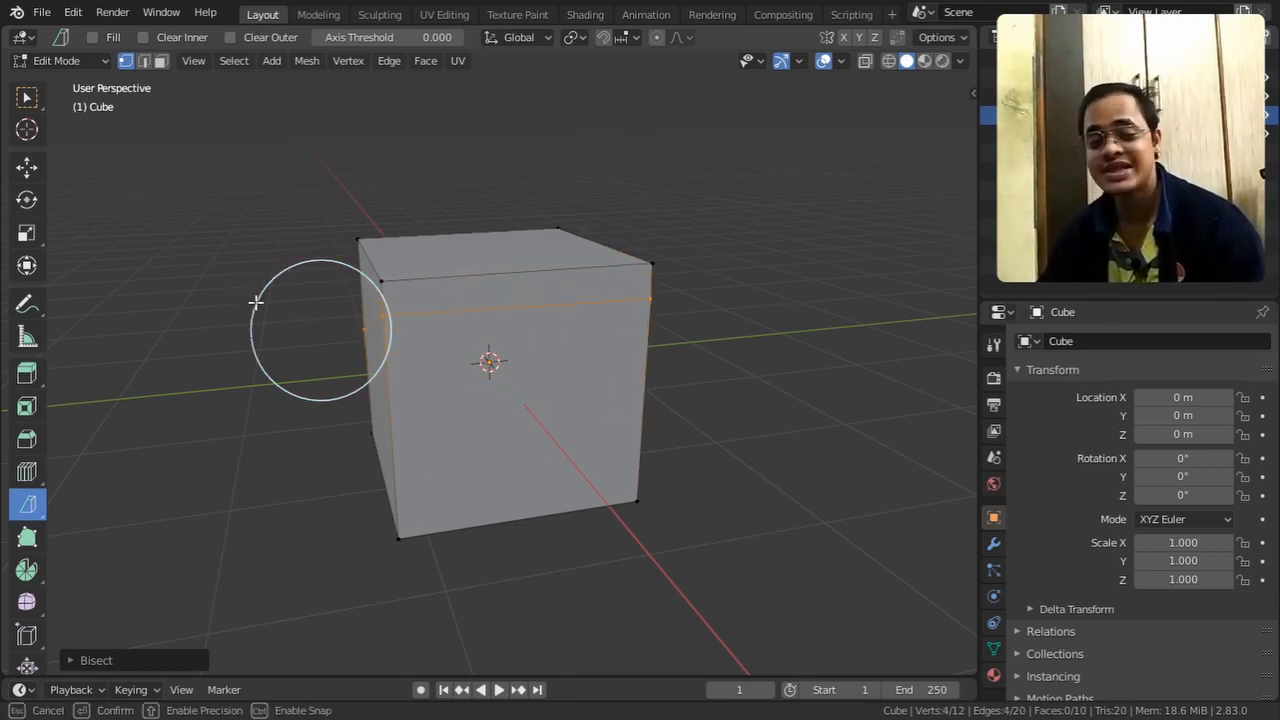
{"action": "left_click_drag", "start_coordinate": [278, 258], "coordinate": [351, 223]}
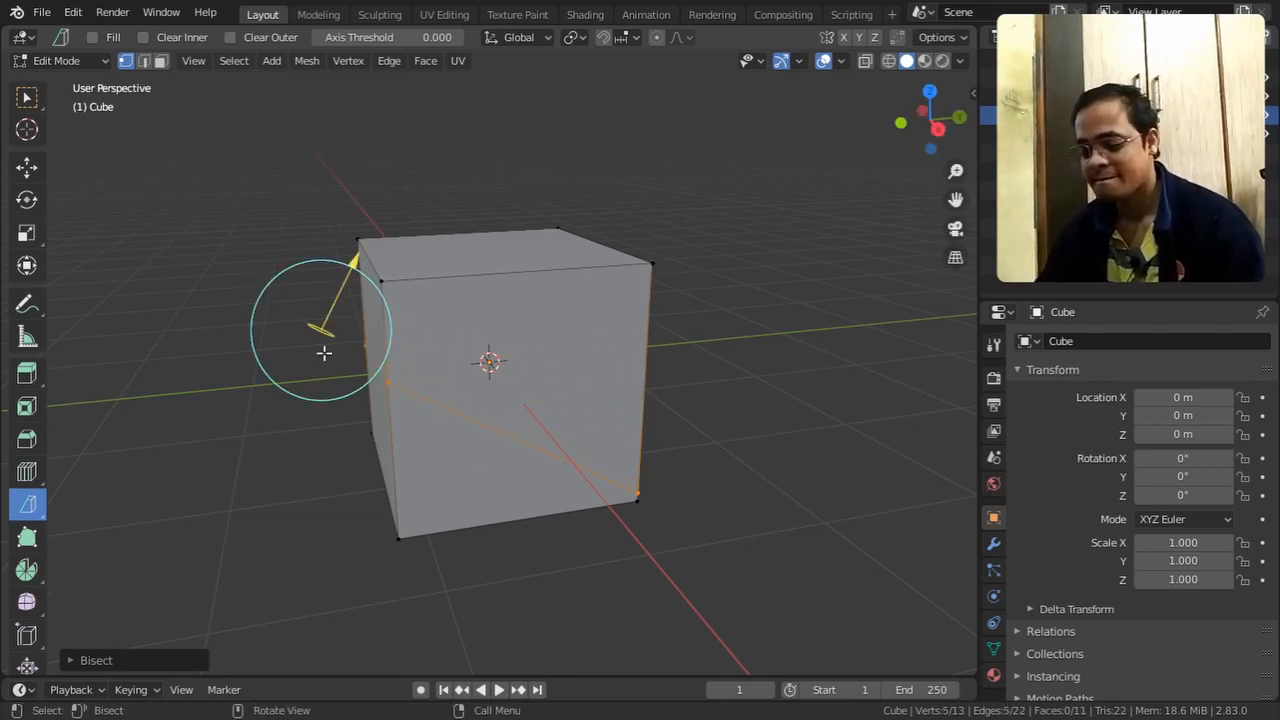
Set the bisect plane point to X -0.334 m and Z 0.259 m, and the plane normal Y to 0.019.
{"action": "left_click", "coordinate": [98, 662]}
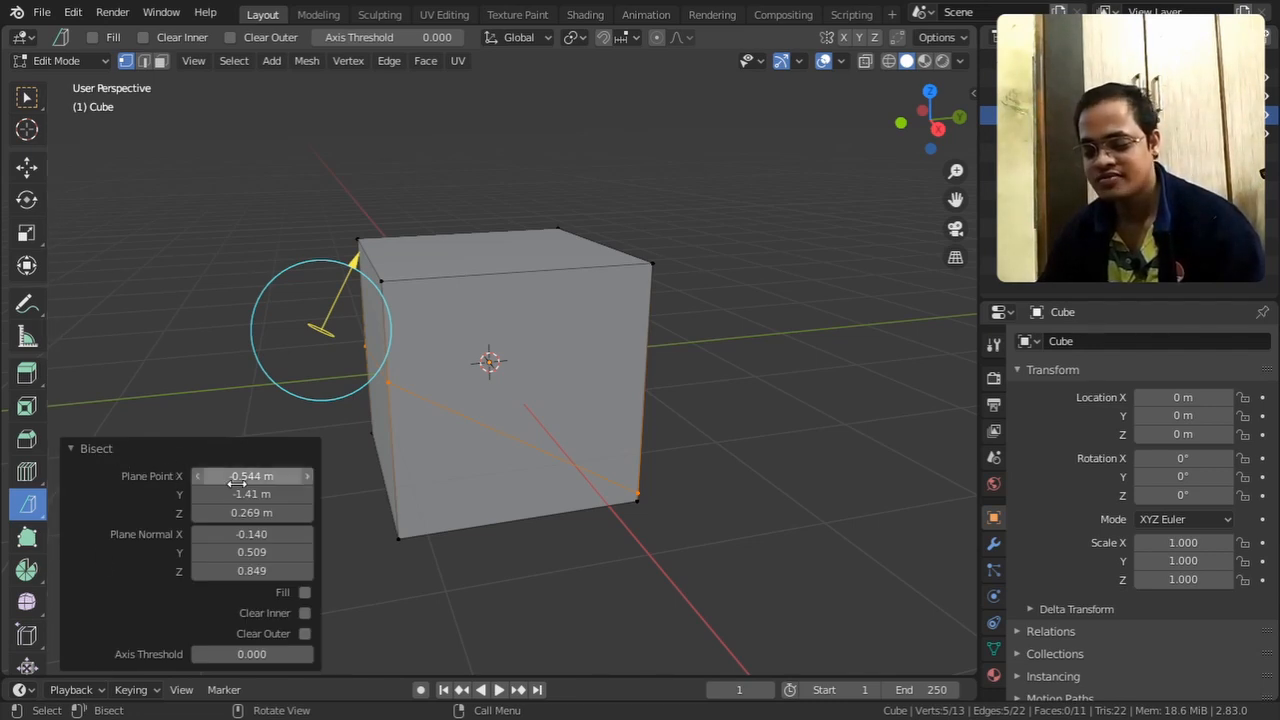
{"action": "left_click_drag", "start_coordinate": [237, 481], "coordinate": [240, 550]}
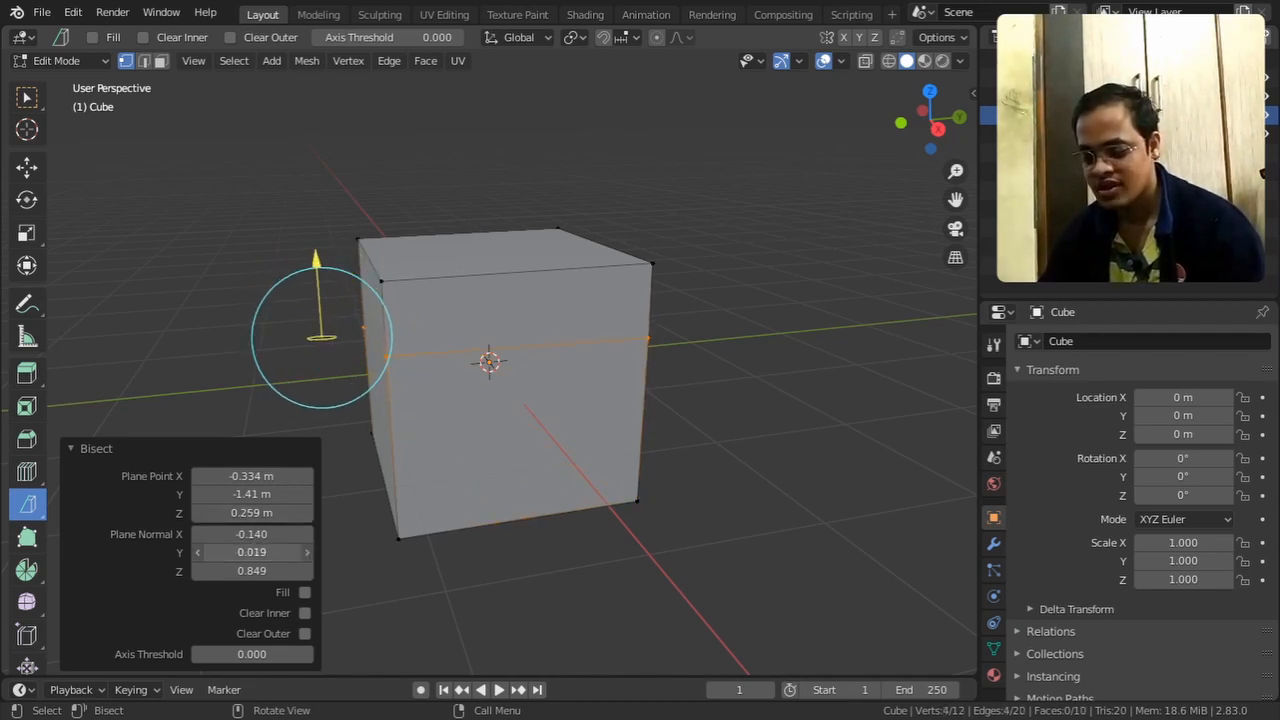
Try Clear Outer on the cube's bisect and toggle Fill to compare the capped and open cut.
{"action": "left_click", "coordinate": [304, 634]}
{"action": "middle_click_drag", "start_coordinate": [552, 512], "coordinate": [304, 560]}
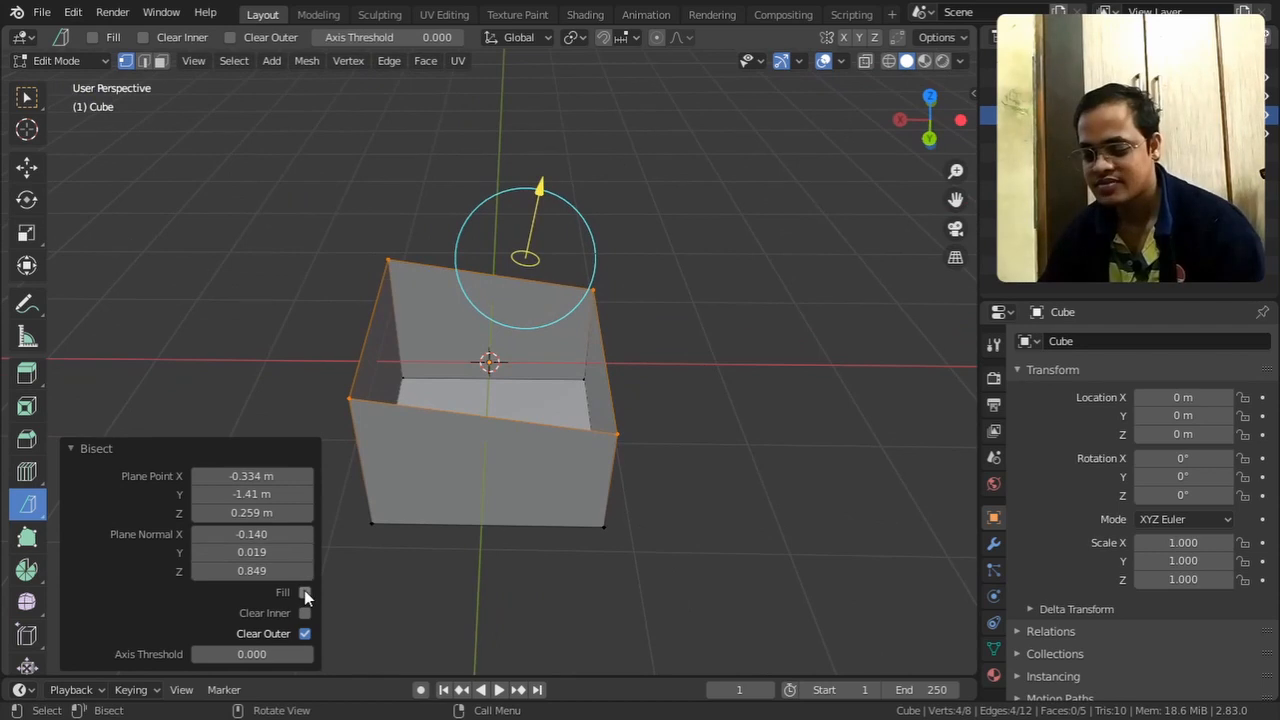
{"action": "left_click", "coordinate": [305, 592]}
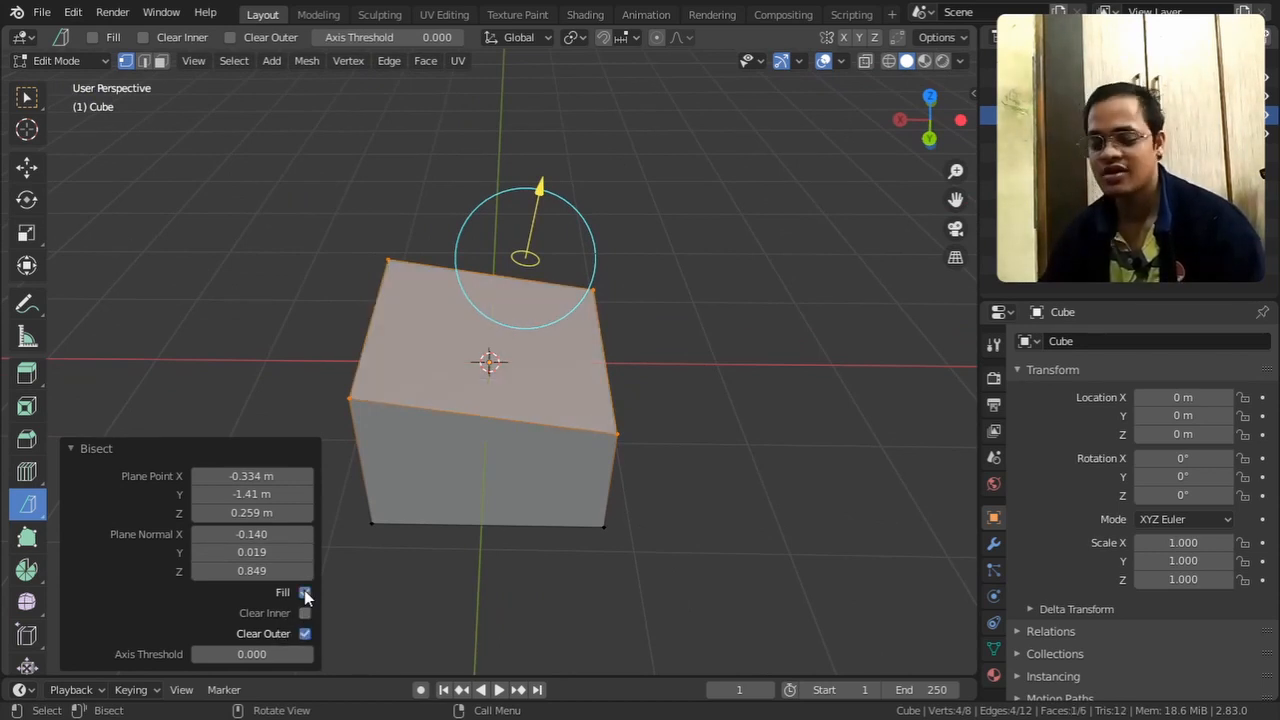
{"action": "left_click", "coordinate": [305, 592]}
{"action": "left_click", "coordinate": [305, 592]}
{"action": "left_click", "coordinate": [305, 592]}
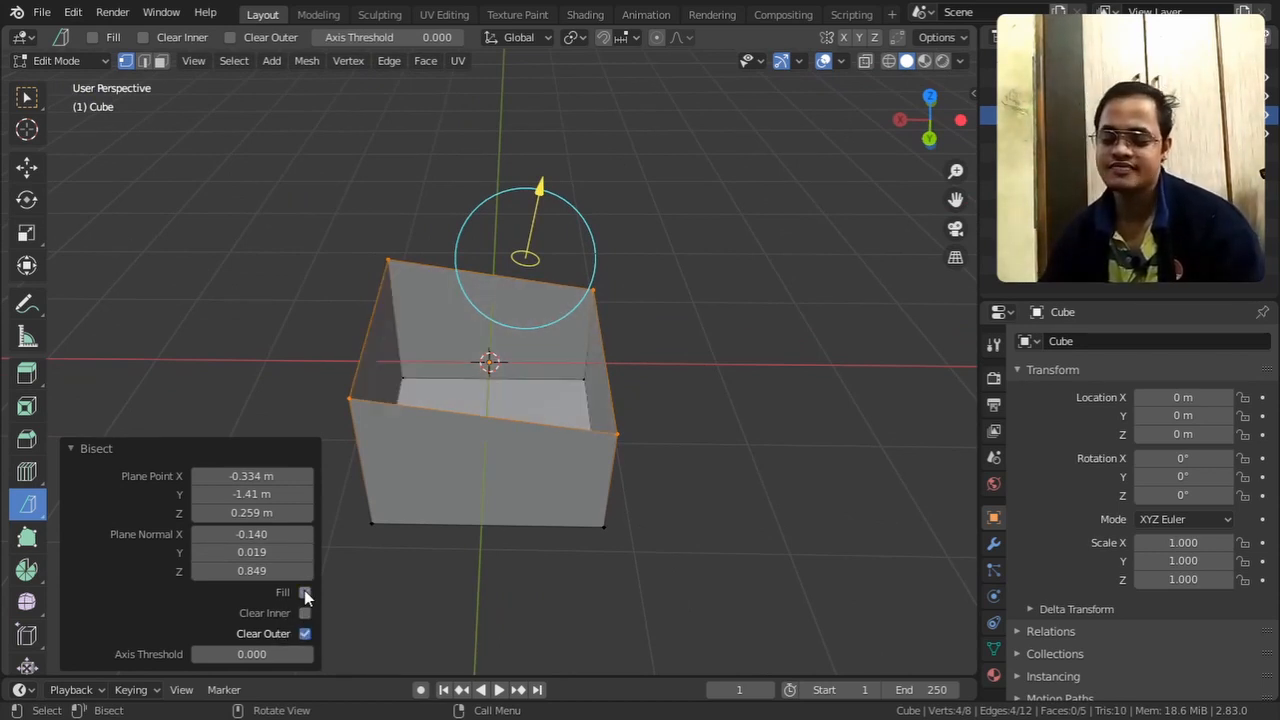
Replace Clear Outer with Clear Inner on the cube's bisect and enable Fill to cap the cut.
{"action": "left_click", "coordinate": [305, 633]}
{"action": "left_click", "coordinate": [305, 613]}
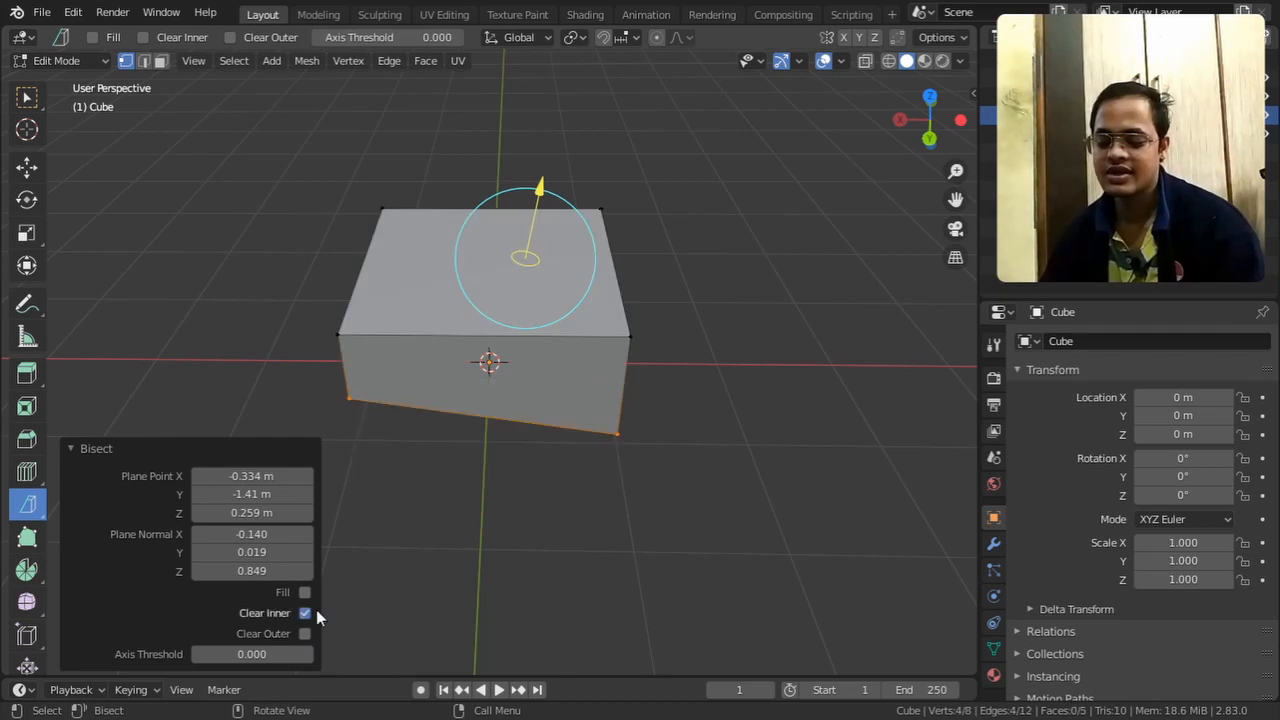
{"action": "middle_click_drag", "start_coordinate": [330, 600], "coordinate": [431, 446]}
{"action": "left_click", "coordinate": [305, 592]}
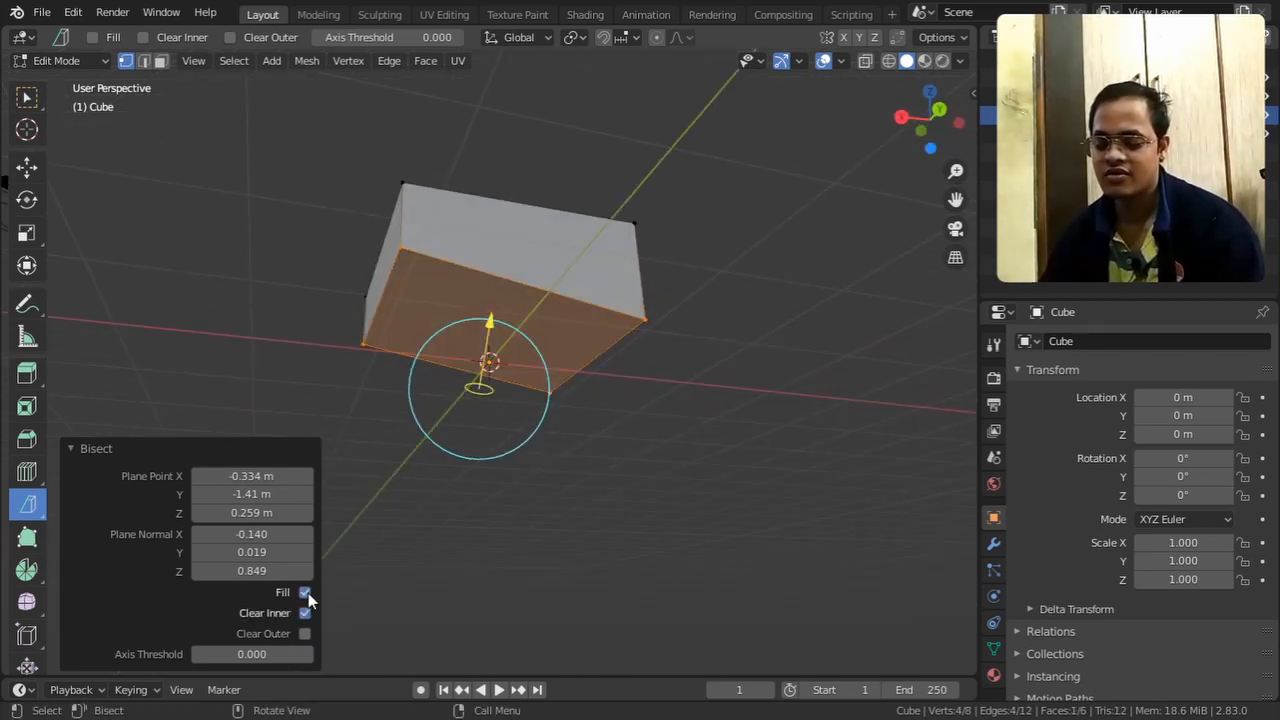
{"action": "middle_click_drag", "start_coordinate": [330, 575], "coordinate": [474, 571]}
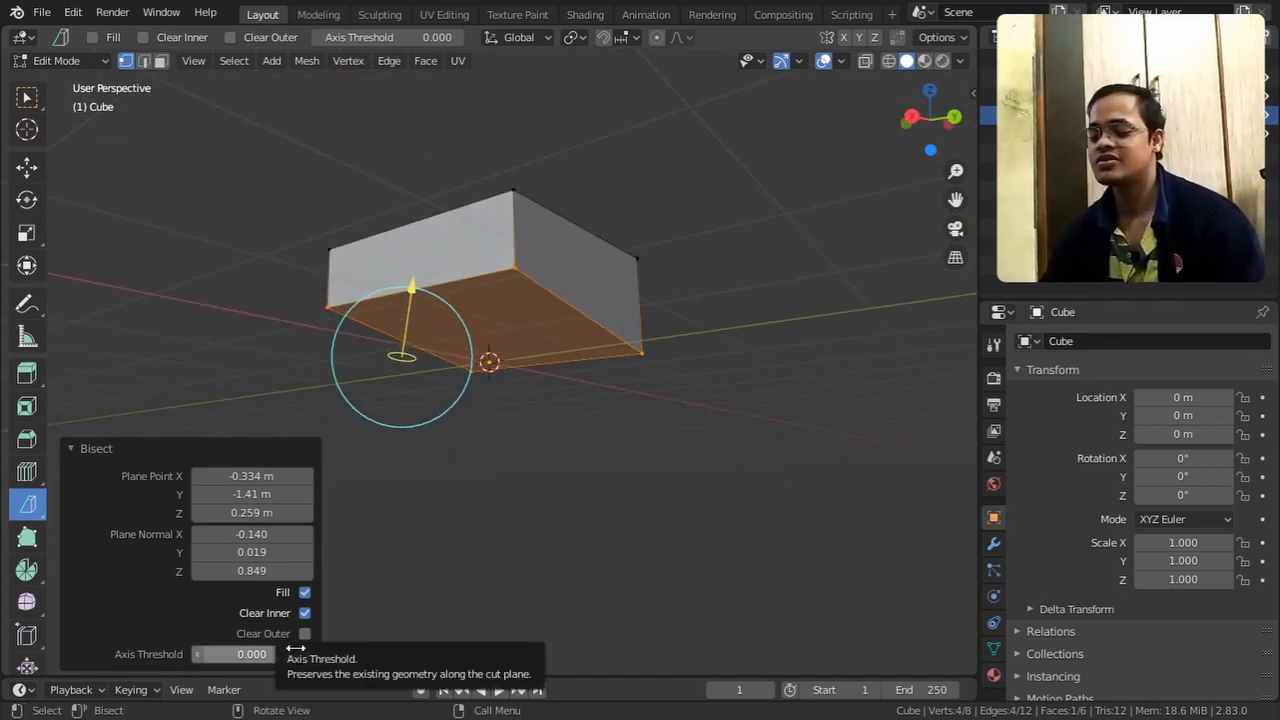
{"action": "left_click", "coordinate": [80, 452]}
{"action": "middle_click_drag", "start_coordinate": [80, 449], "coordinate": [546, 452]}
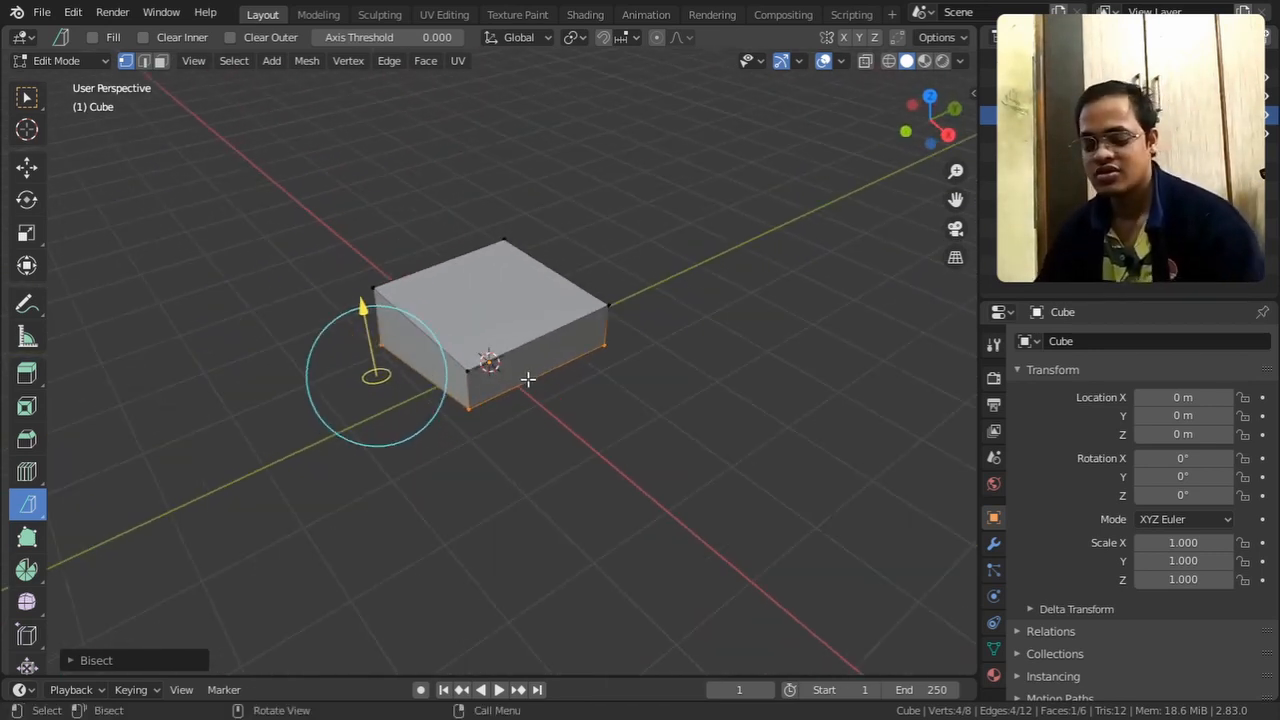
Return to Object Mode and move the cut block along the global X axis to about -8.31 m.
{"action": "key", "text": "Tab"}
{"action": "key", "text": "Tab"}
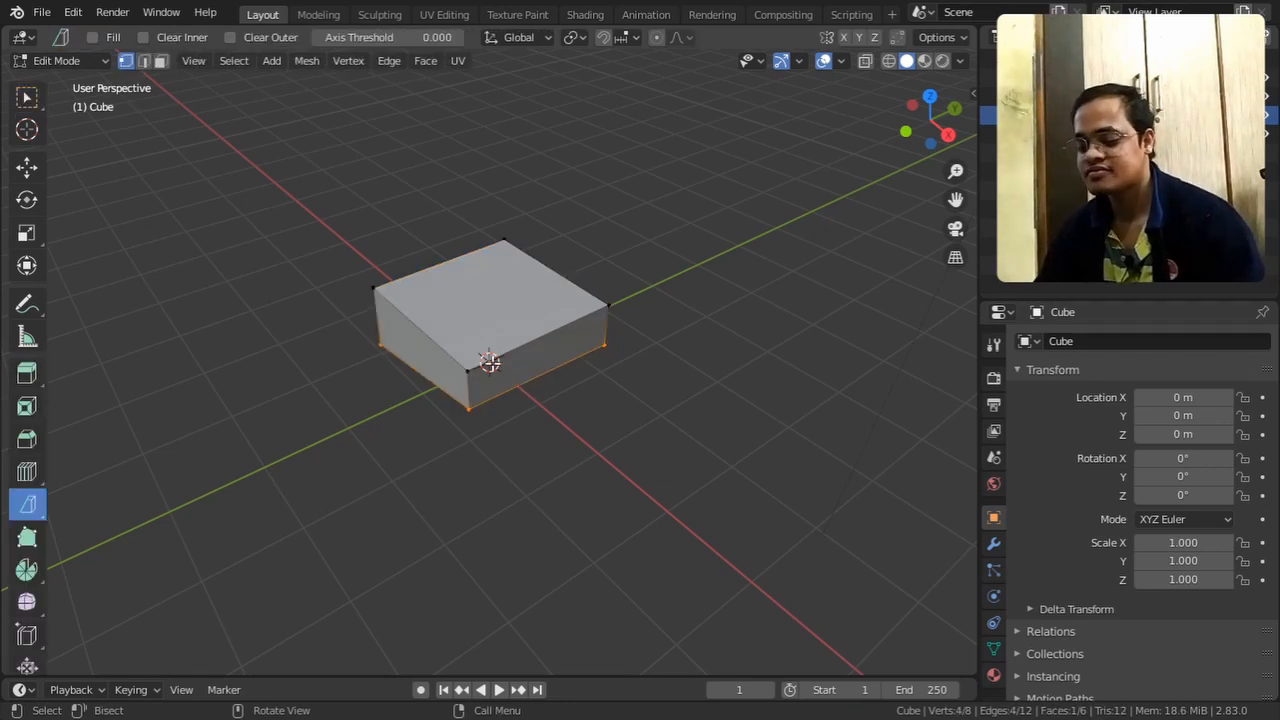
{"action": "key", "text": "Tab"}
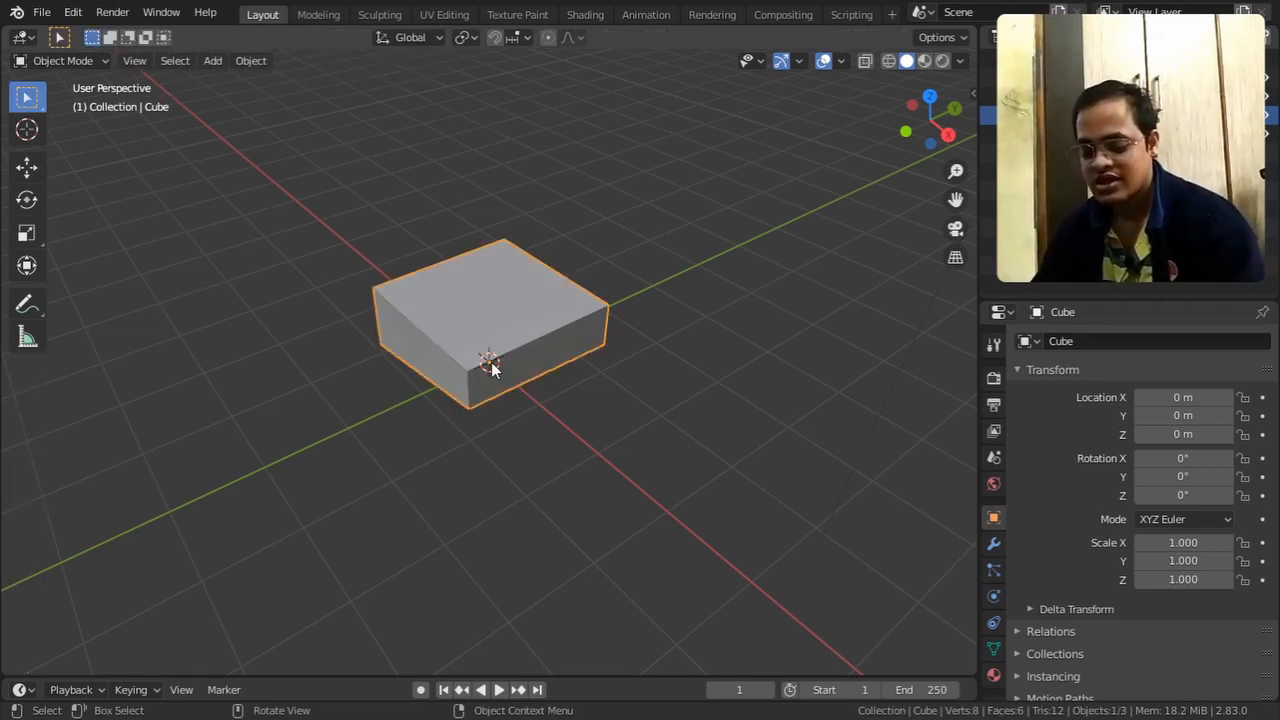
{"action": "key", "text": "g"}
{"action": "key", "text": "x"}
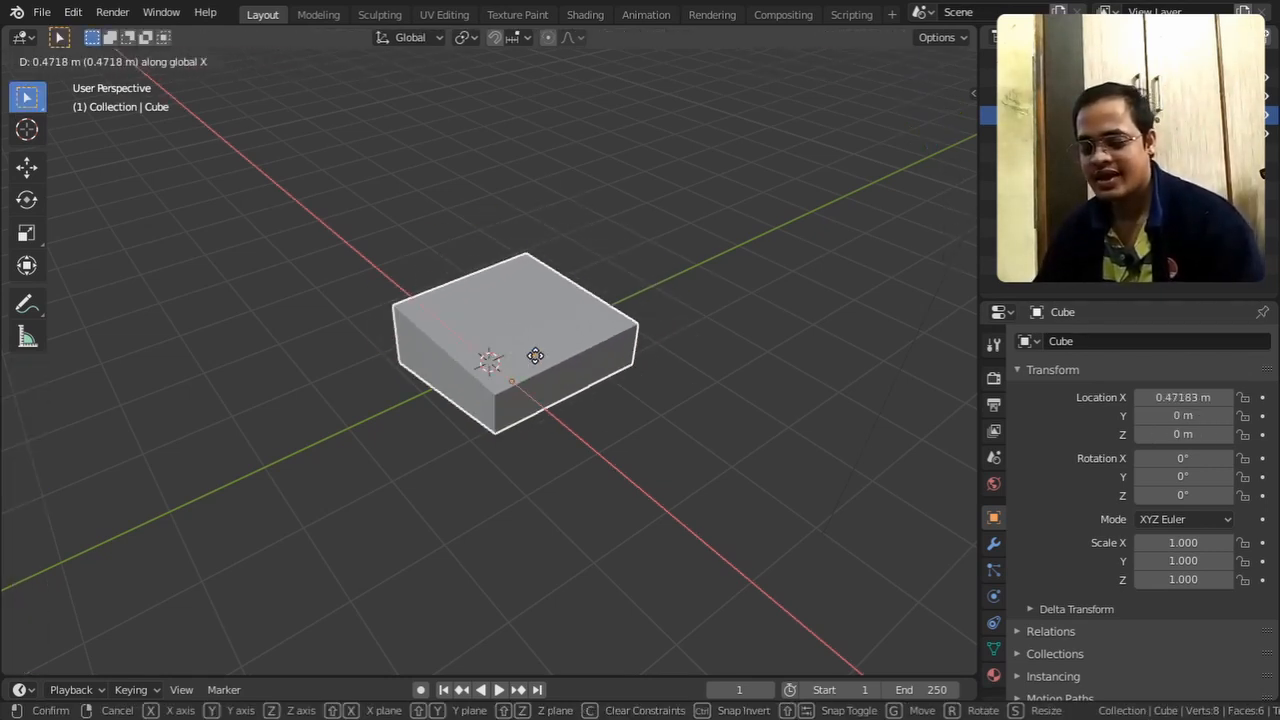
{"action": "left_click", "coordinate": [223, 203]}
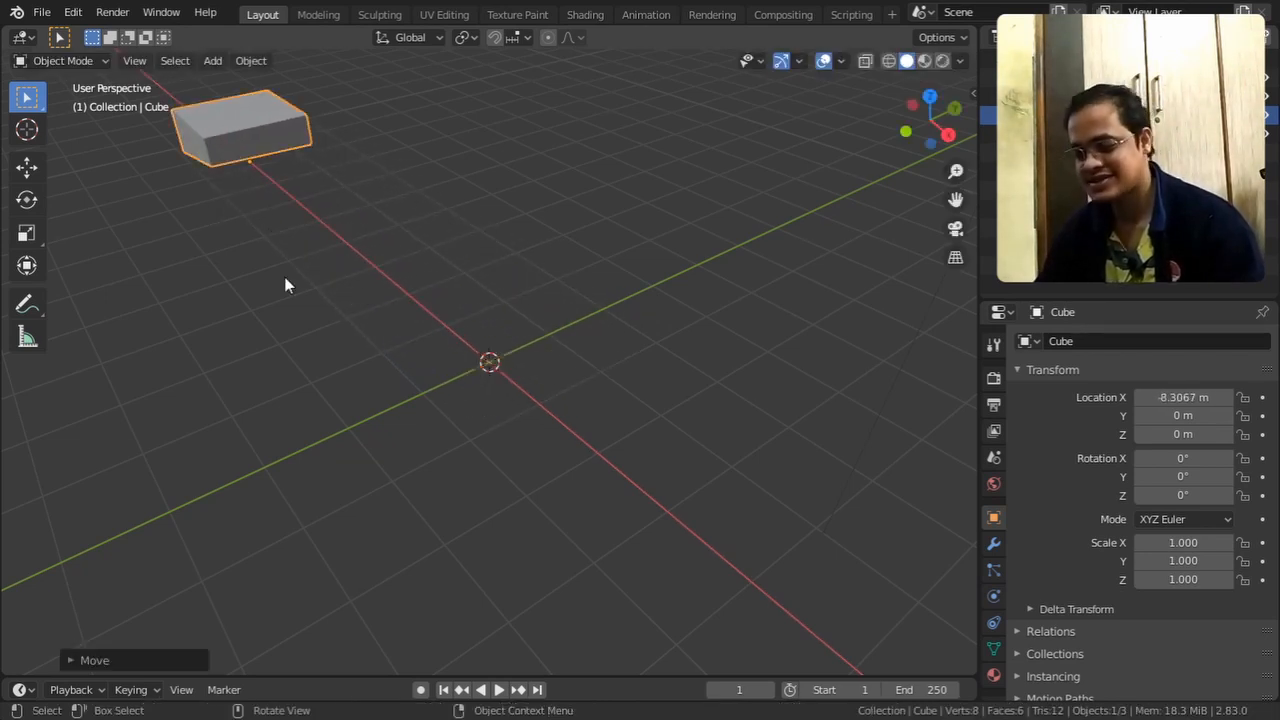
Add a UV sphere mesh at the world origin.
{"action": "left_click", "coordinate": [213, 62]}
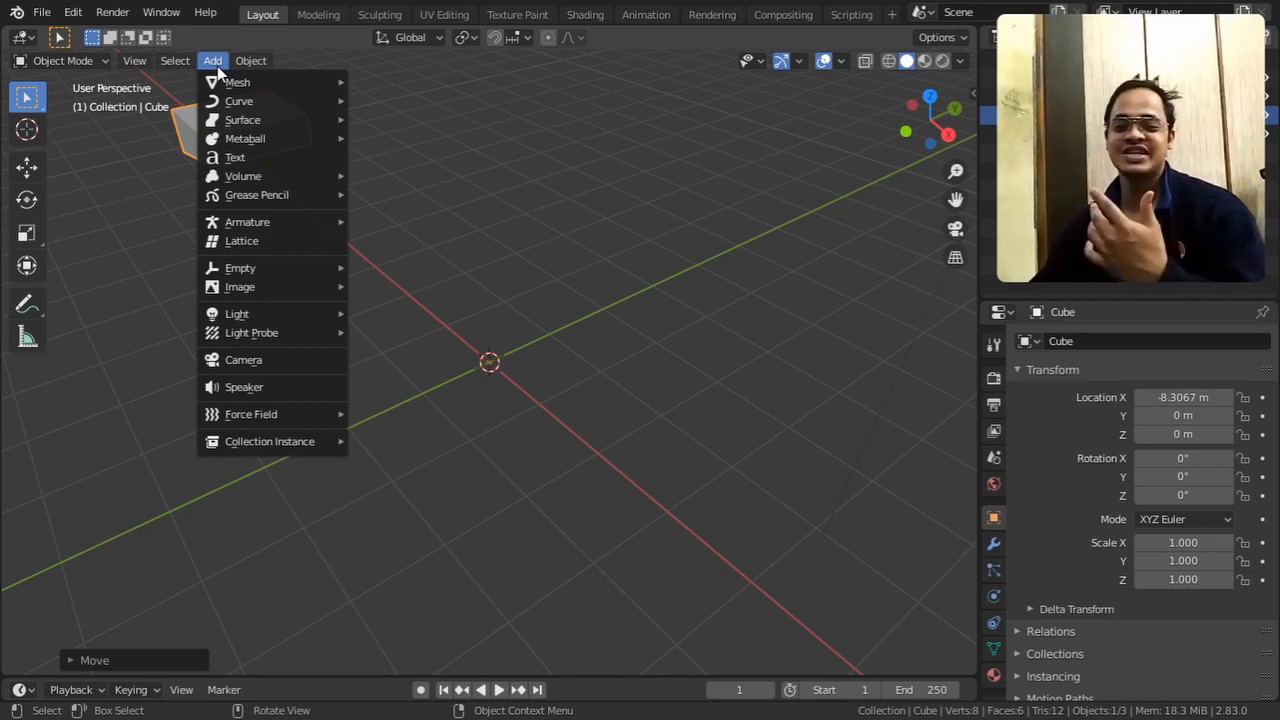
{"action": "mouse_move", "coordinate": [245, 83]}
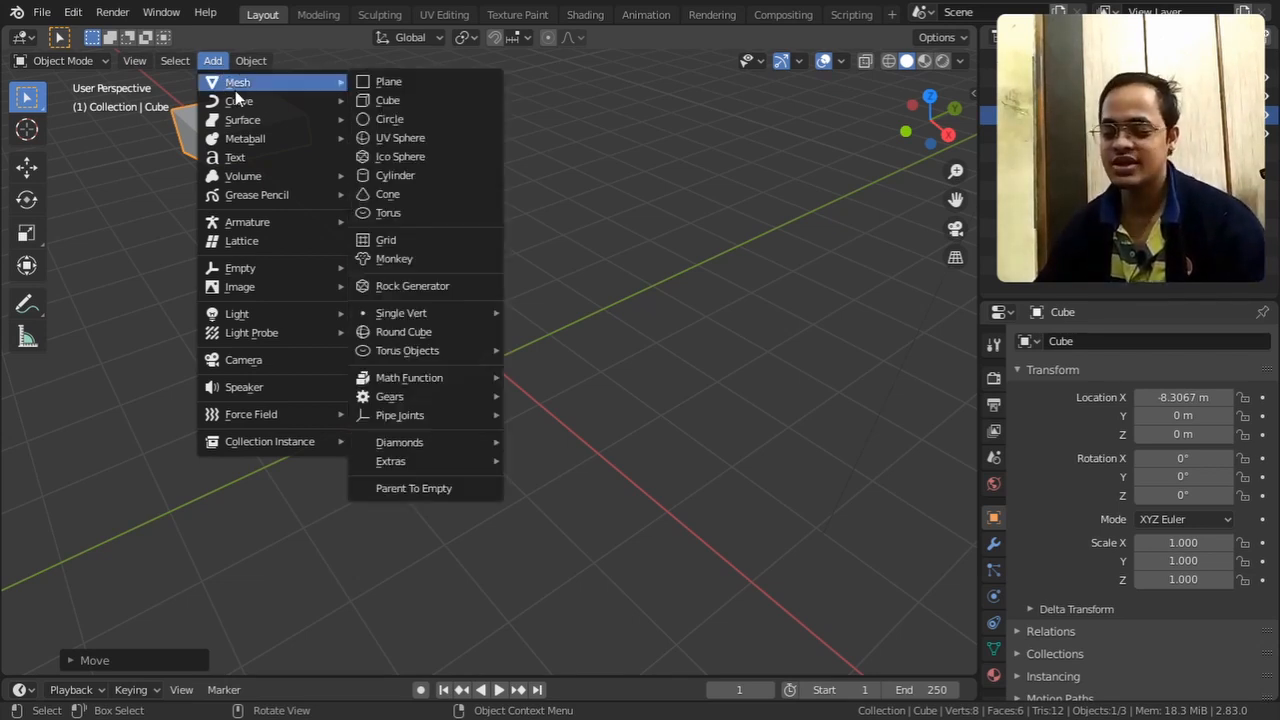
{"action": "left_click", "coordinate": [433, 140]}
{"action": "scroll", "coordinate": [514, 358], "scroll_direction": "up", "scroll_amount": 1}
{"action": "middle_click_drag", "start_coordinate": [516, 401], "coordinate": [503, 376]}
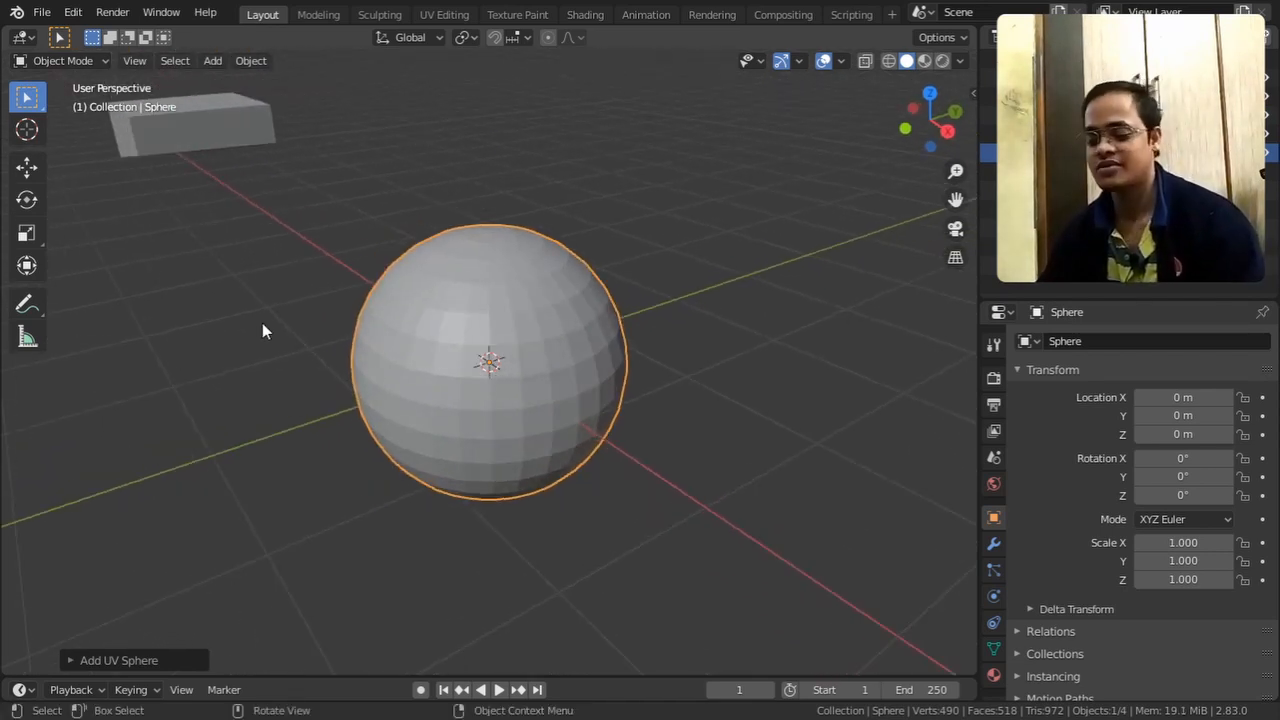
Enter Edit Mode on the sphere and bisect it with a diagonal cut through its middle.
{"action": "left_click", "coordinate": [61, 60]}
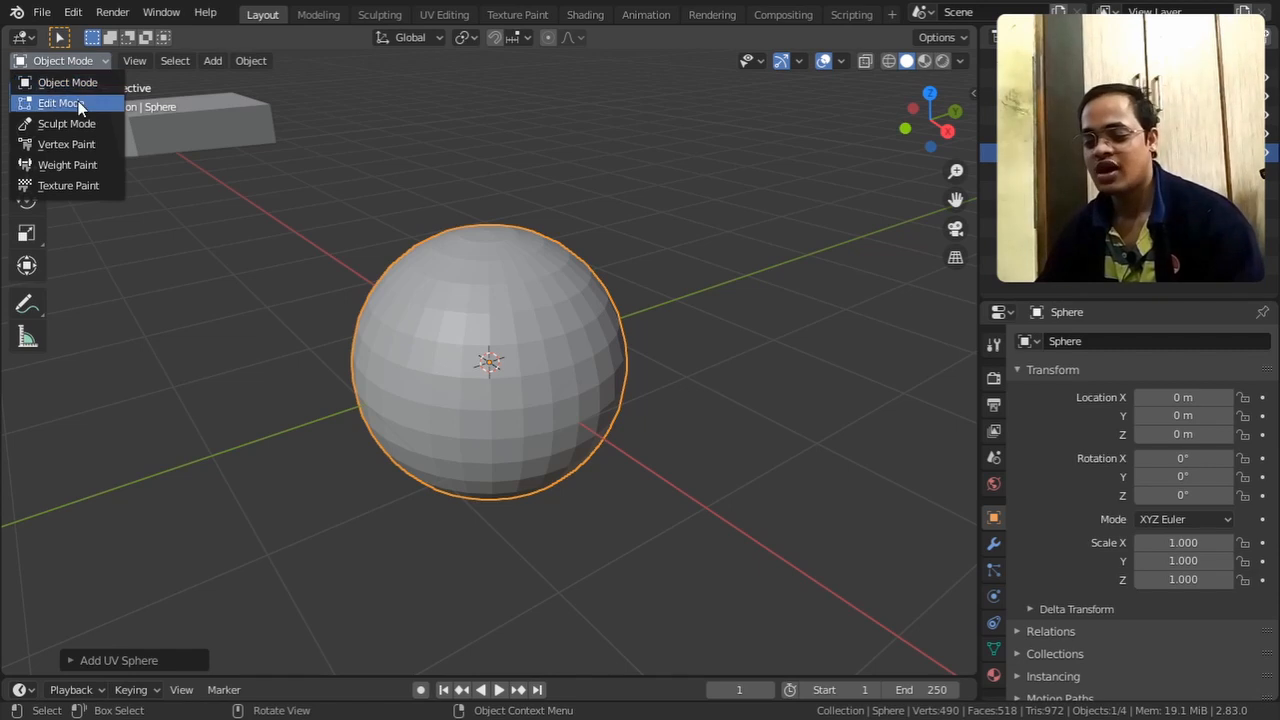
{"action": "left_click", "coordinate": [78, 103]}
{"action": "left_click_drag", "start_coordinate": [28, 503], "coordinate": [97, 545]}
{"action": "left_click_drag", "start_coordinate": [316, 276], "coordinate": [416, 326]}
{"action": "middle_click_drag", "start_coordinate": [551, 508], "coordinate": [528, 503]}
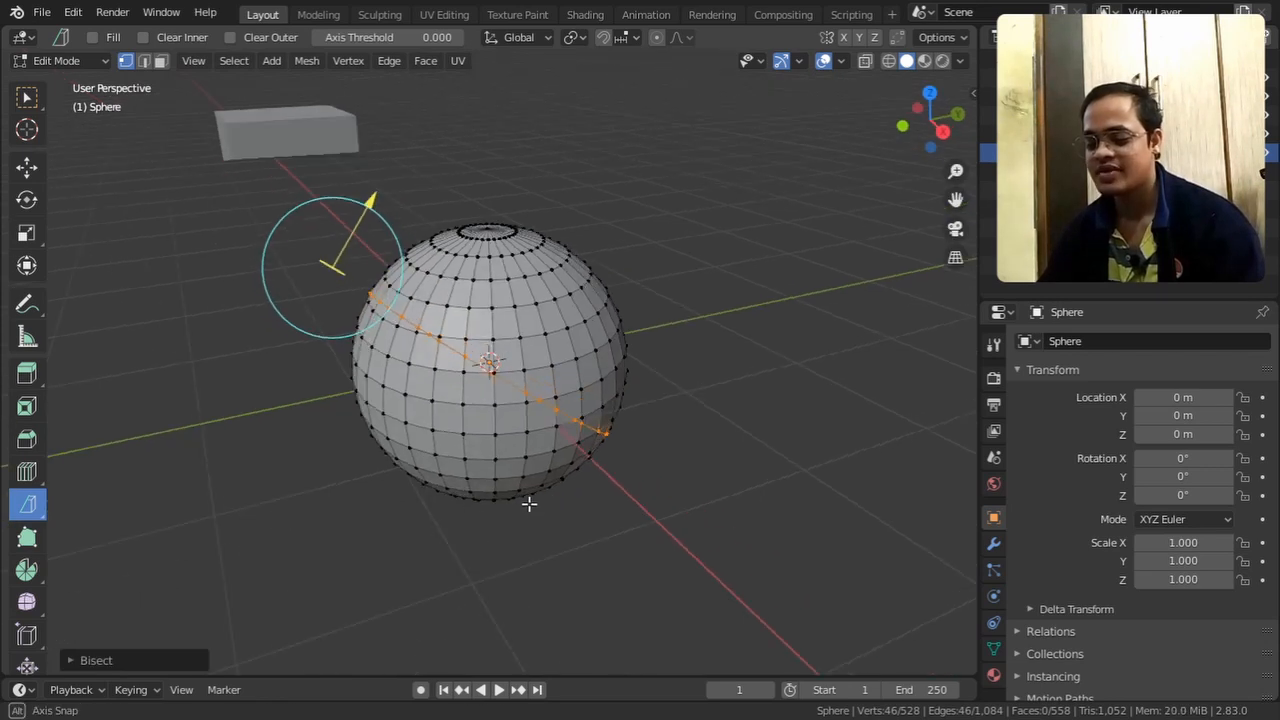
Try Clear Inner on the sphere's bisect, then use Clear Outer instead to remove the part above the cut.
{"action": "left_click", "coordinate": [153, 658]}
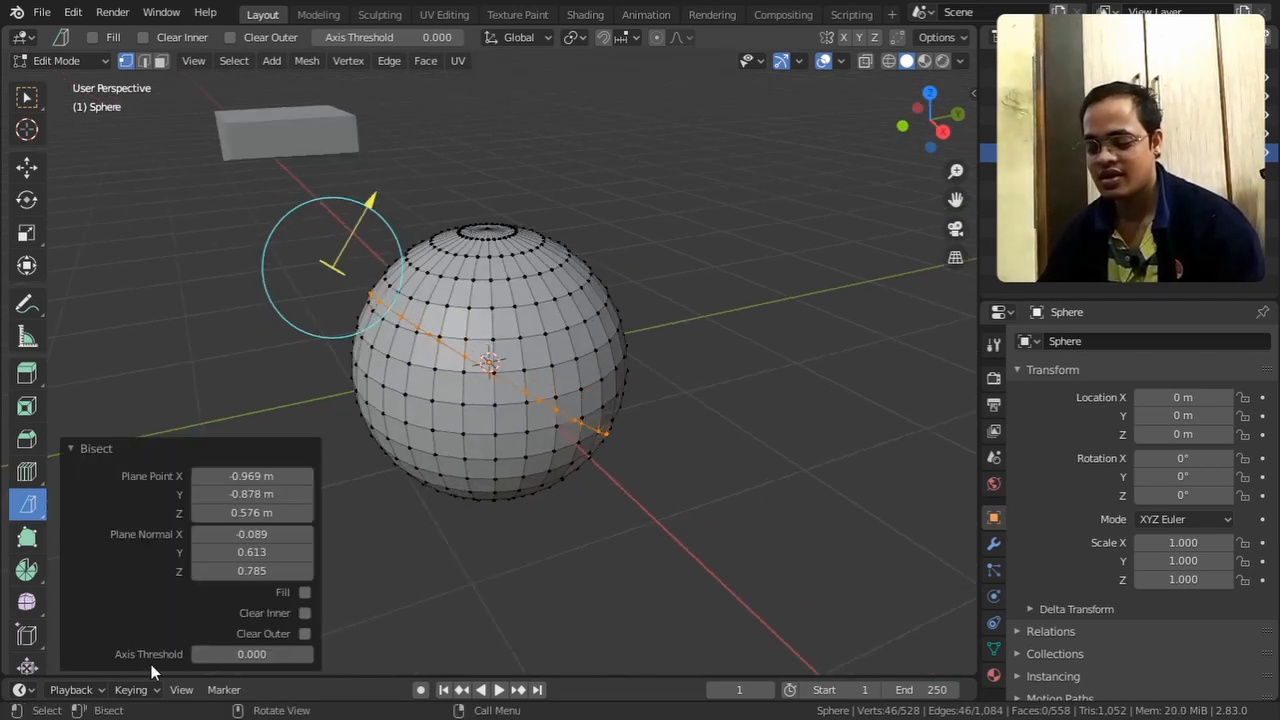
{"action": "left_click", "coordinate": [304, 613]}
{"action": "left_click", "coordinate": [304, 613]}
{"action": "left_click", "coordinate": [304, 634]}
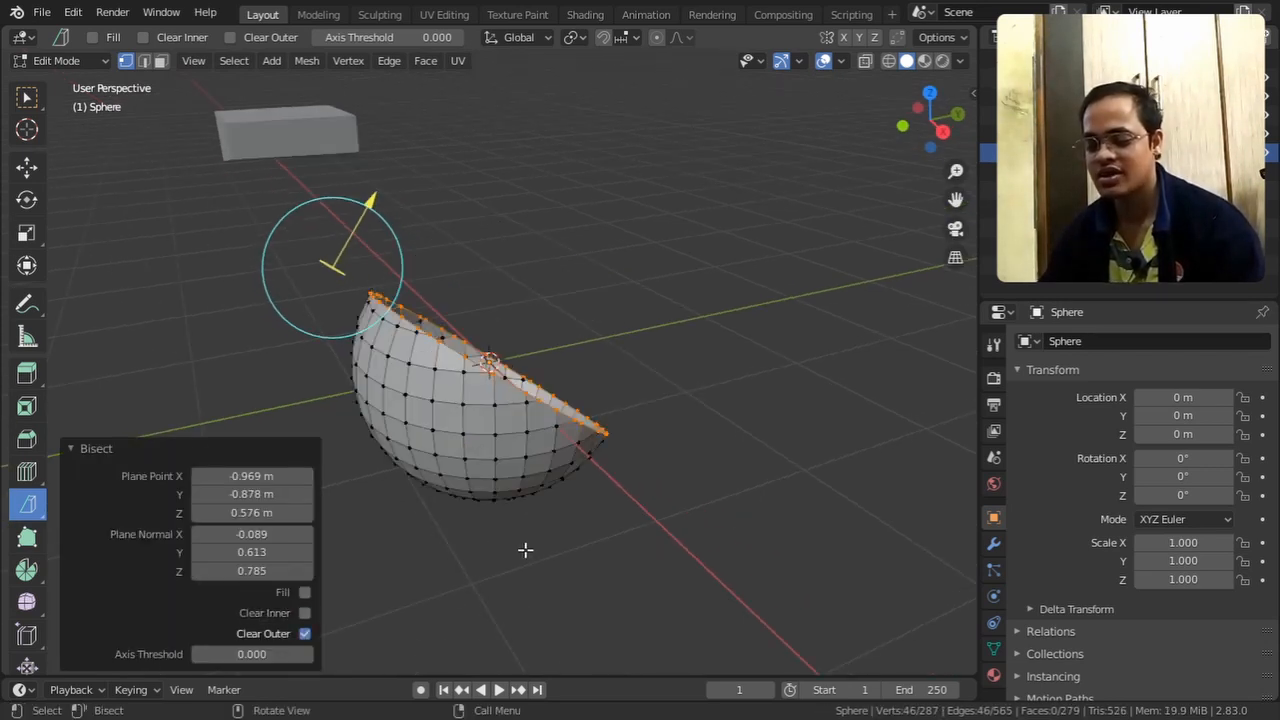
{"action": "middle_click_drag", "start_coordinate": [525, 549], "coordinate": [469, 552]}
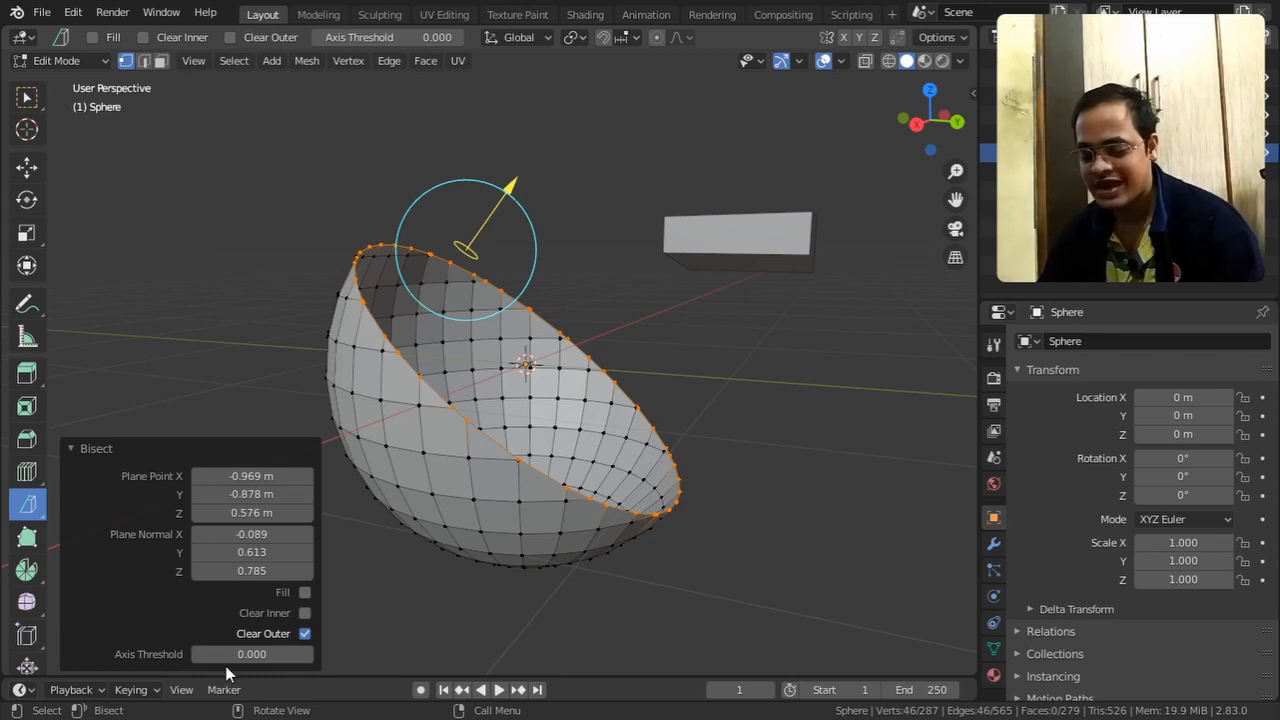
Set the axis threshold of the sphere's bisect to 0.1, keeping Clear Outer enabled.
{"action": "scroll", "coordinate": [400, 500], "scroll_direction": "up", "scroll_amount": 4}
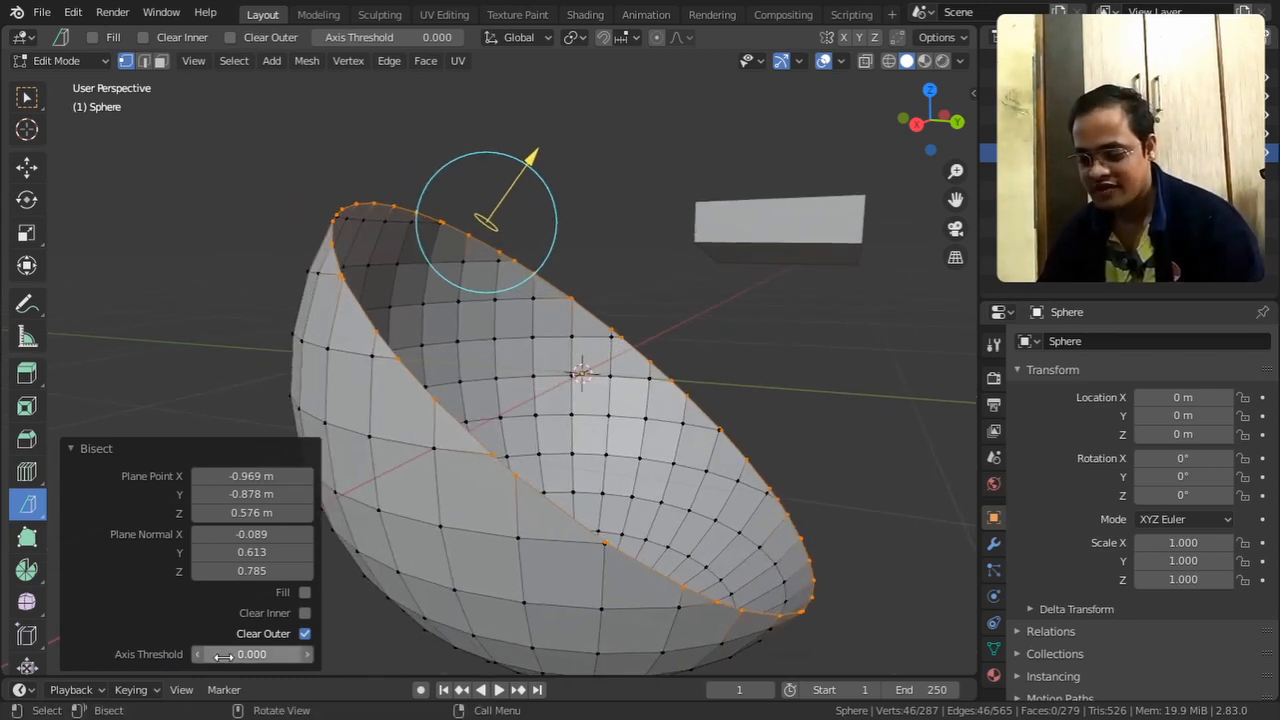
{"action": "mouse_move", "coordinate": [222, 655]}
{"action": "left_mouse_down"}
{"action": "mouse_move", "coordinate": [250, 655]}
{"action": "mouse_move", "coordinate": [222, 655]}
{"action": "left_mouse_up"}
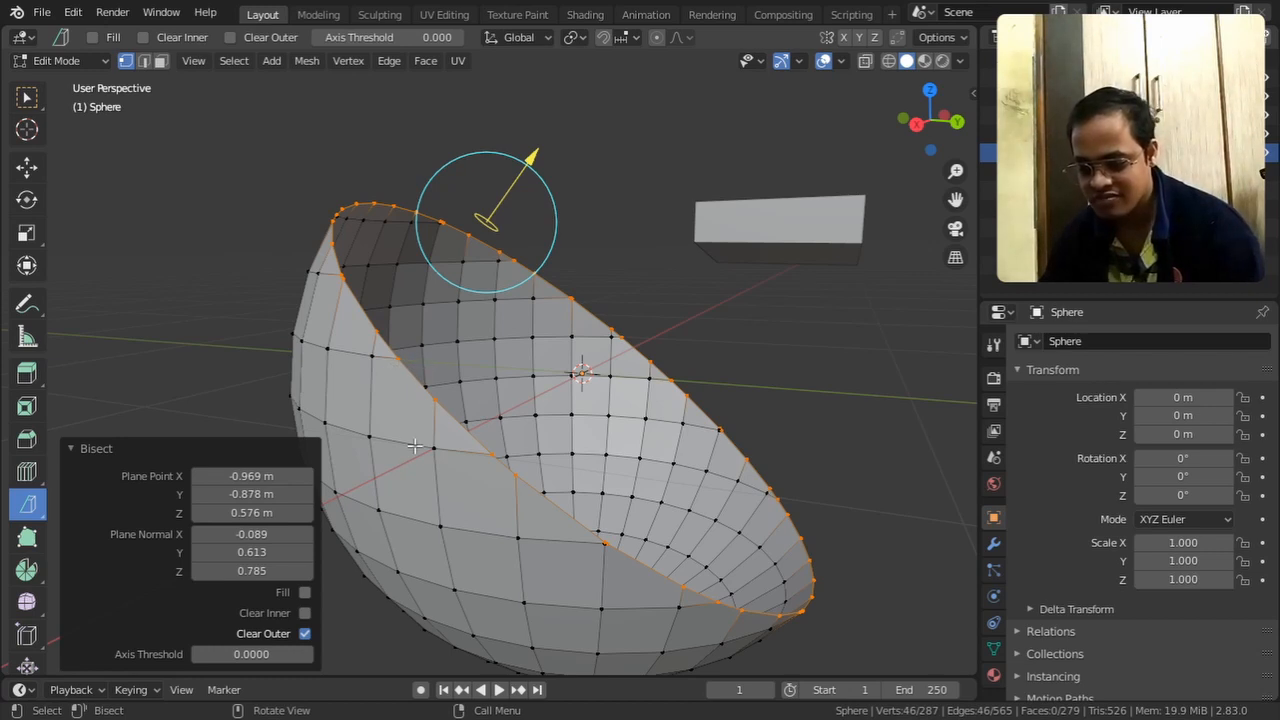
{"action": "left_click_drag", "start_coordinate": [251, 654], "coordinate": [275, 654]}
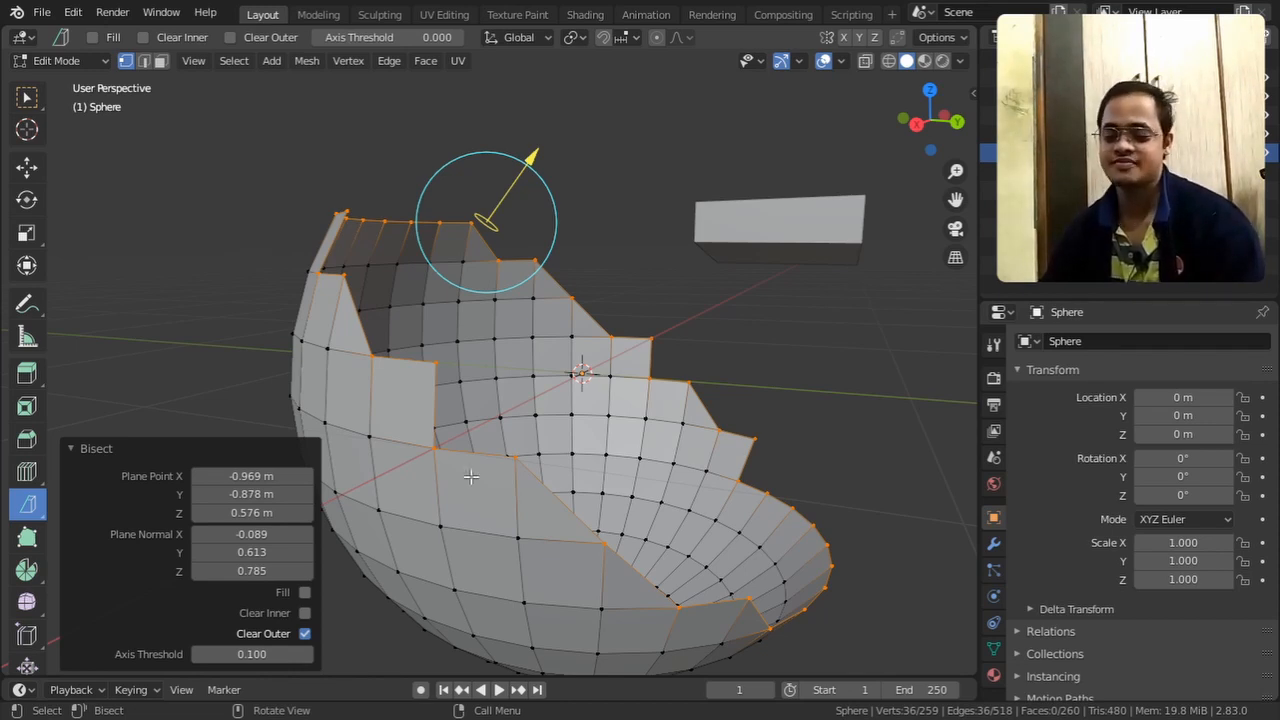
Try the Fill option on the sphere's jagged bisect cut, then turn it back off.
{"action": "mouse_move", "coordinate": [471, 477]}
{"action": "middle_mouse_down"}
{"action": "mouse_move", "coordinate": [405, 440]}
{"action": "mouse_move", "coordinate": [465, 480]}
{"action": "middle_mouse_up"}
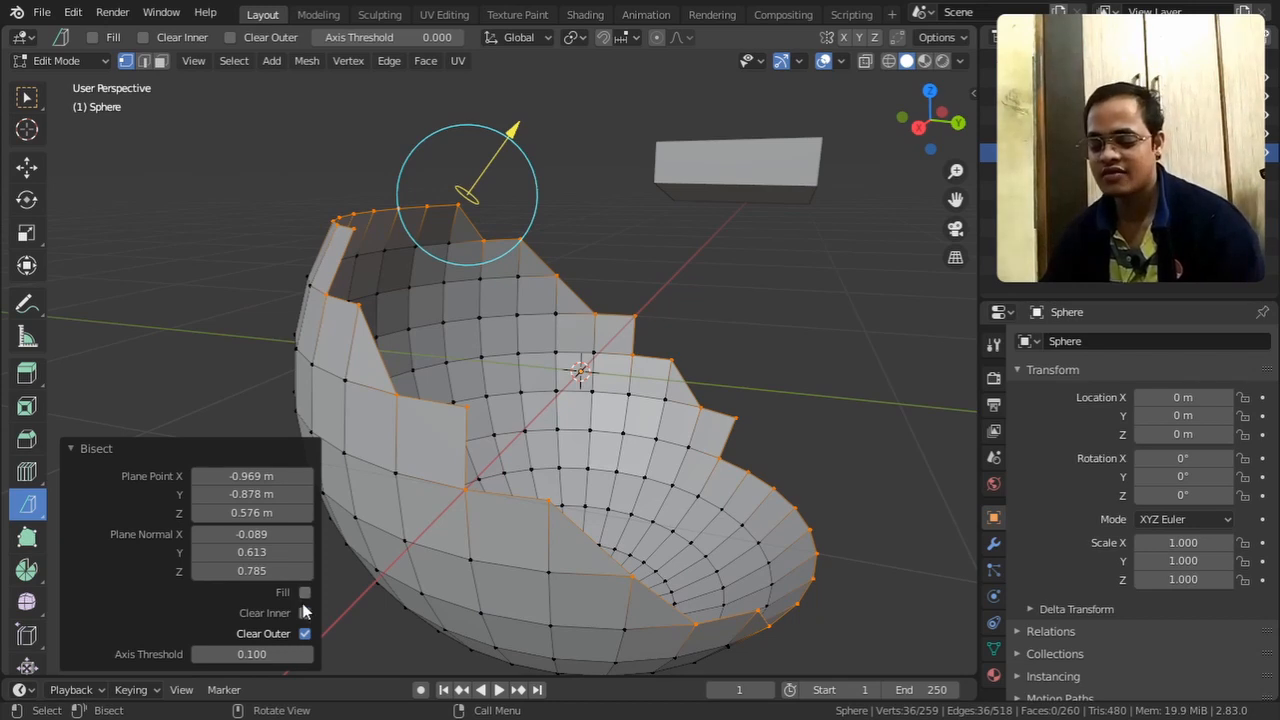
{"action": "left_click", "coordinate": [304, 592]}
{"action": "middle_click_drag", "start_coordinate": [400, 540], "coordinate": [440, 560]}
{"action": "left_click", "coordinate": [304, 592]}
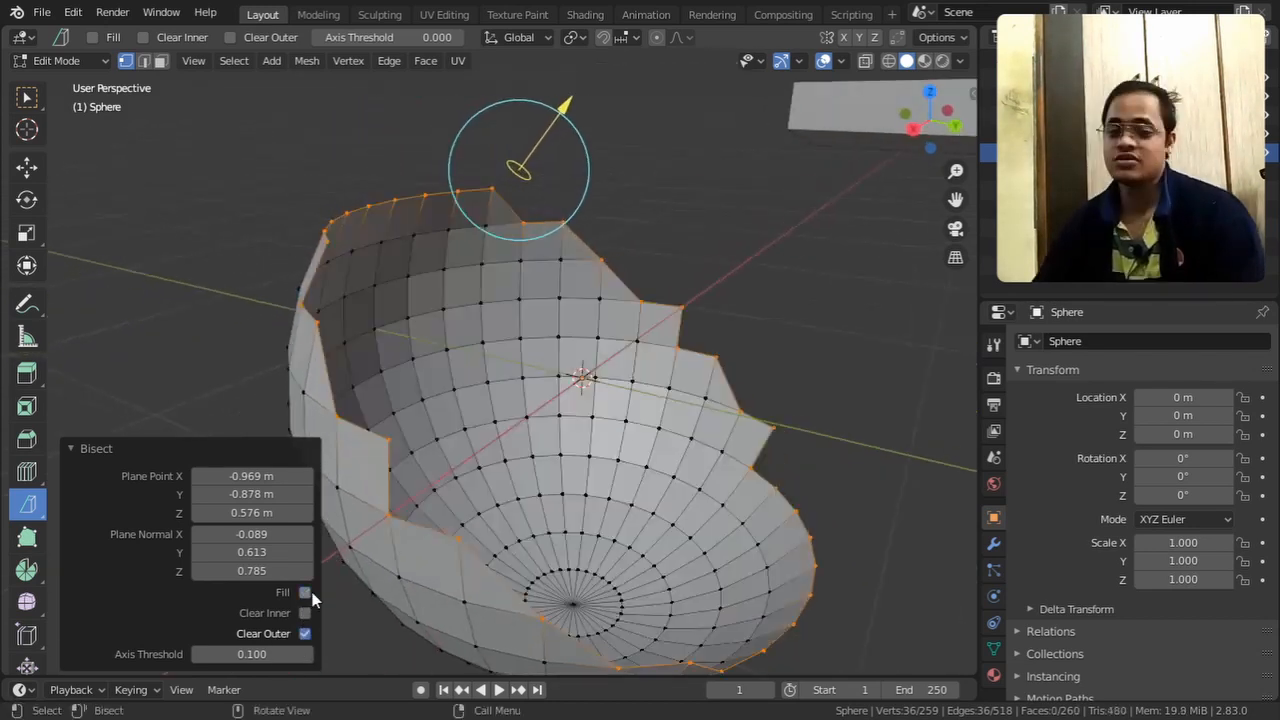
Select two vertices on opposite sides of the sphere's jagged open rim.
{"action": "left_click", "coordinate": [383, 452]}
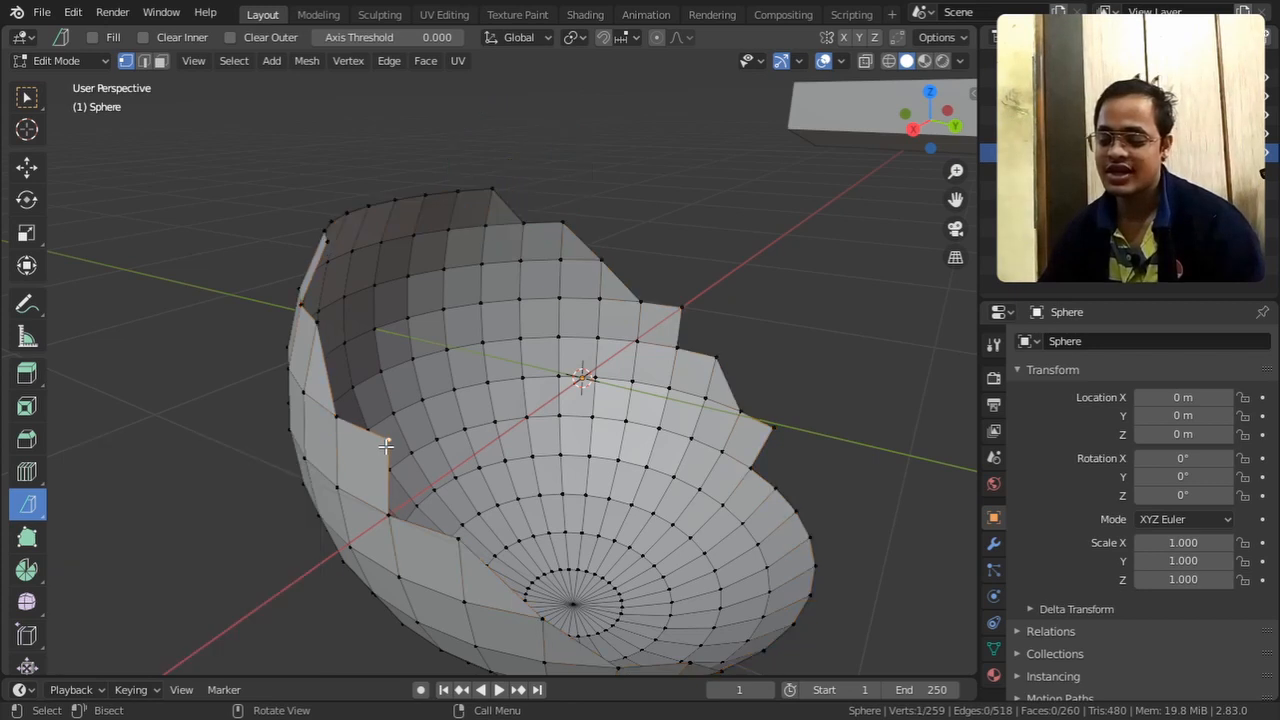
{"action": "left_click", "coordinate": [681, 316], "text": "shift"}
{"action": "middle_click_drag", "start_coordinate": [694, 329], "coordinate": [689, 505]}
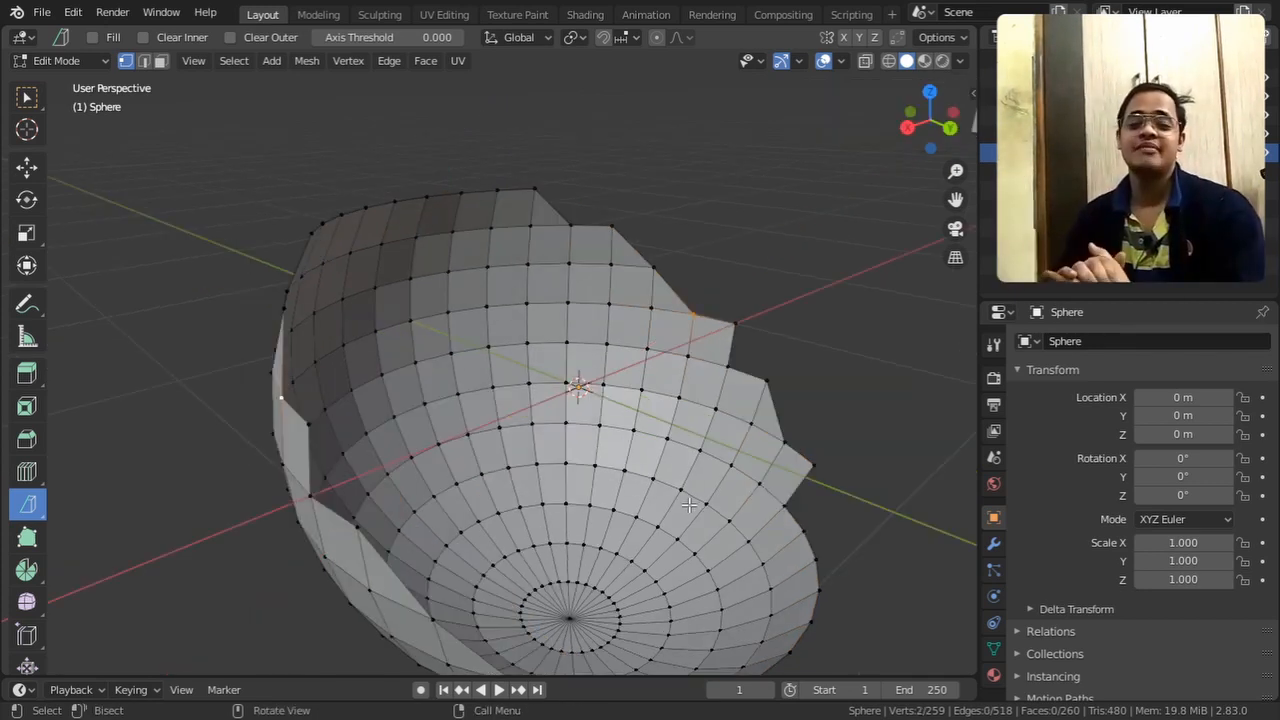